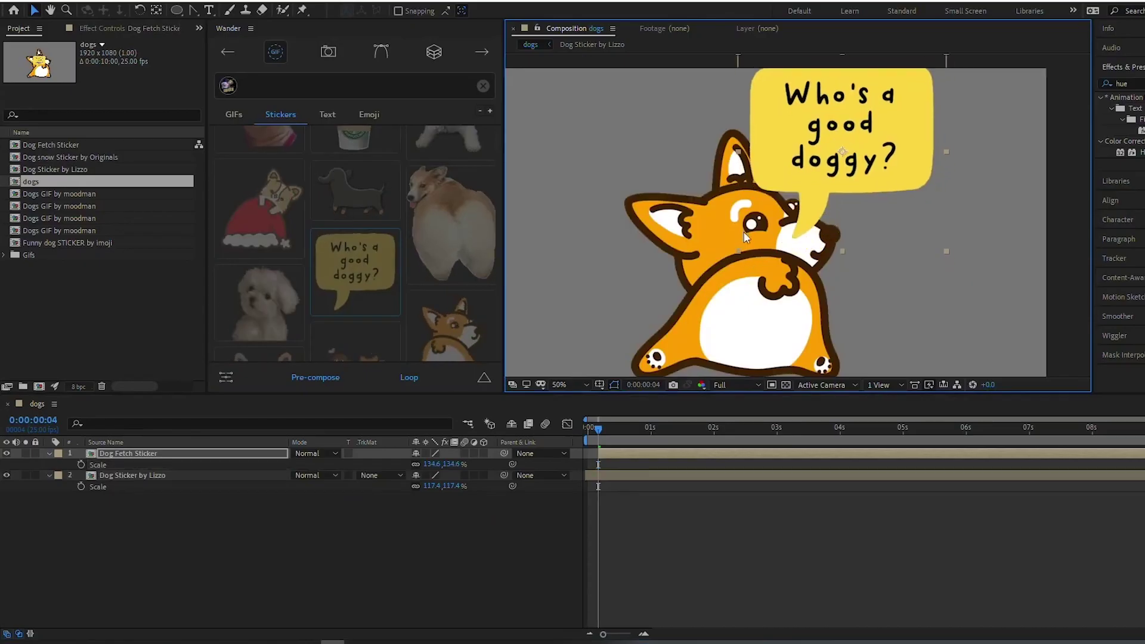
# Step: Move Dog Fetch Sticker below Dog Sticker by Lizzo and shift the speech bubble right
pyautogui.moveTo(128, 535); pyautogui.dragTo(128, 495)
pyautogui.moveTo(917, 121); pyautogui.dragTo(945, 125)
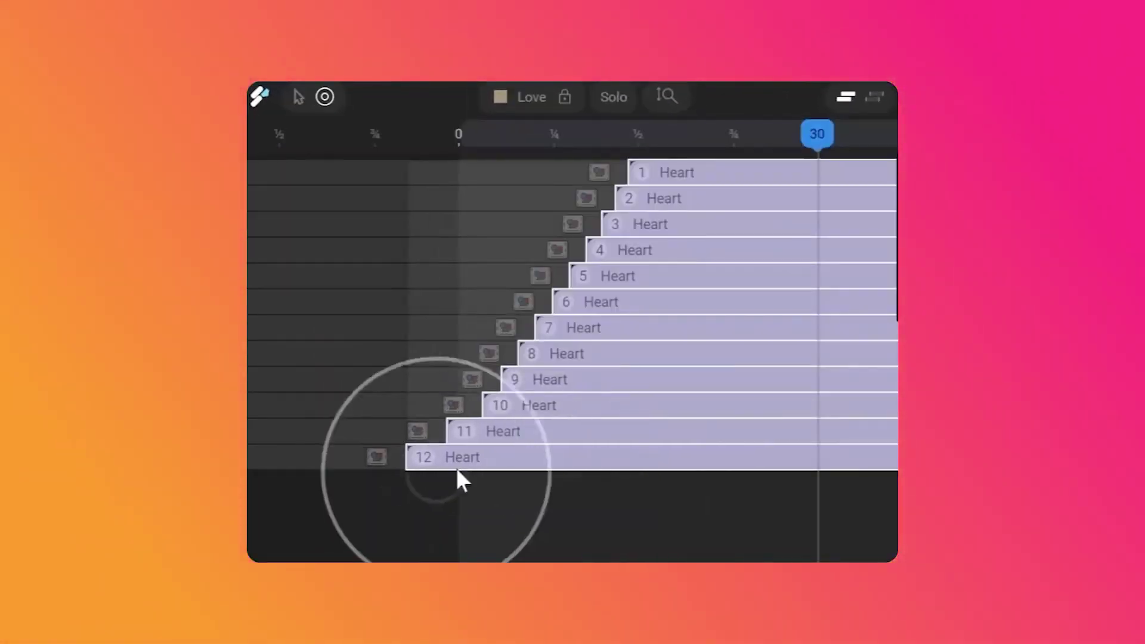
# Step: Offset the Heart and BURGER layers in time, then Sequence the yellow letter layers into a stagger
pyautogui.moveTo(457, 468)
pyautogui.mouseDown()
pyautogui.moveTo(475, 332)
pyautogui.moveTo(547, 307)
pyautogui.mouseUp()
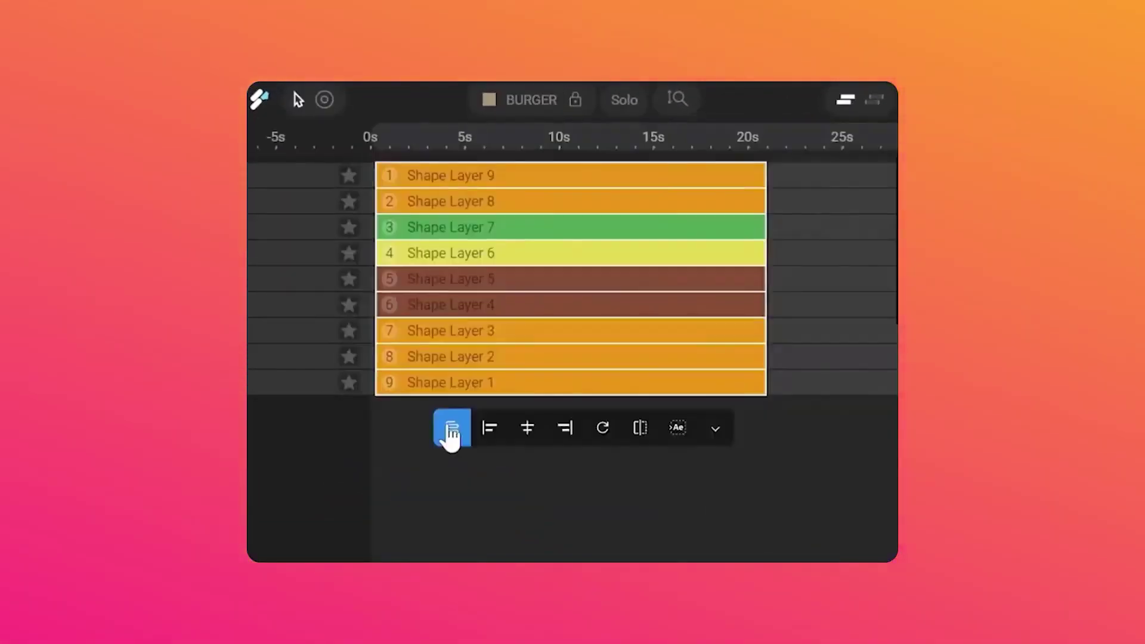
pyautogui.click(452, 431)
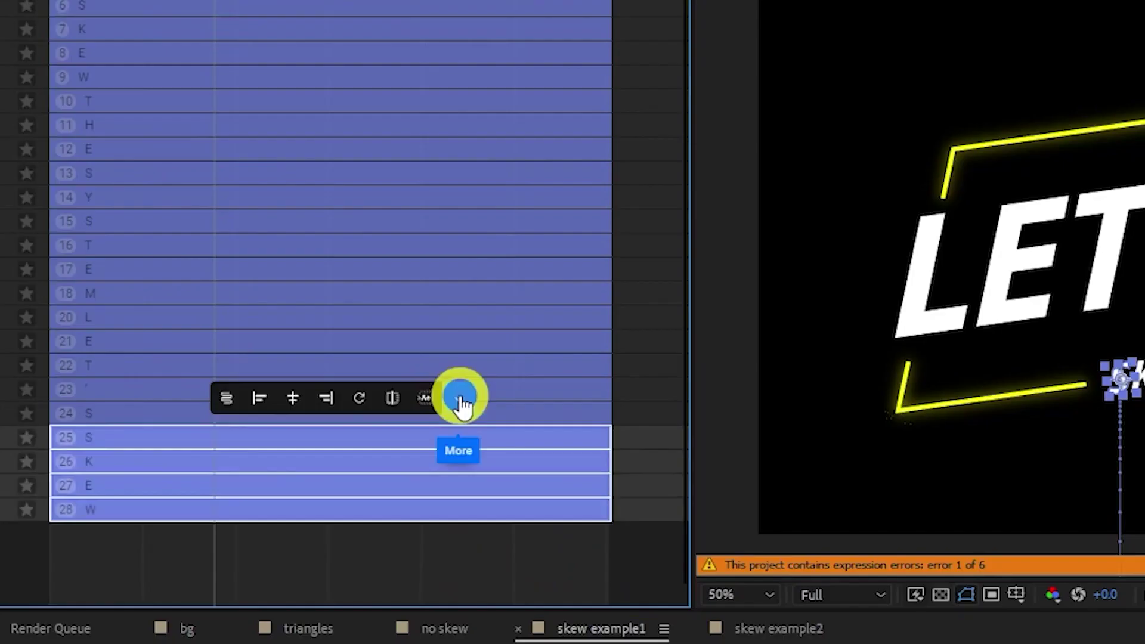
pyautogui.click(460, 396)
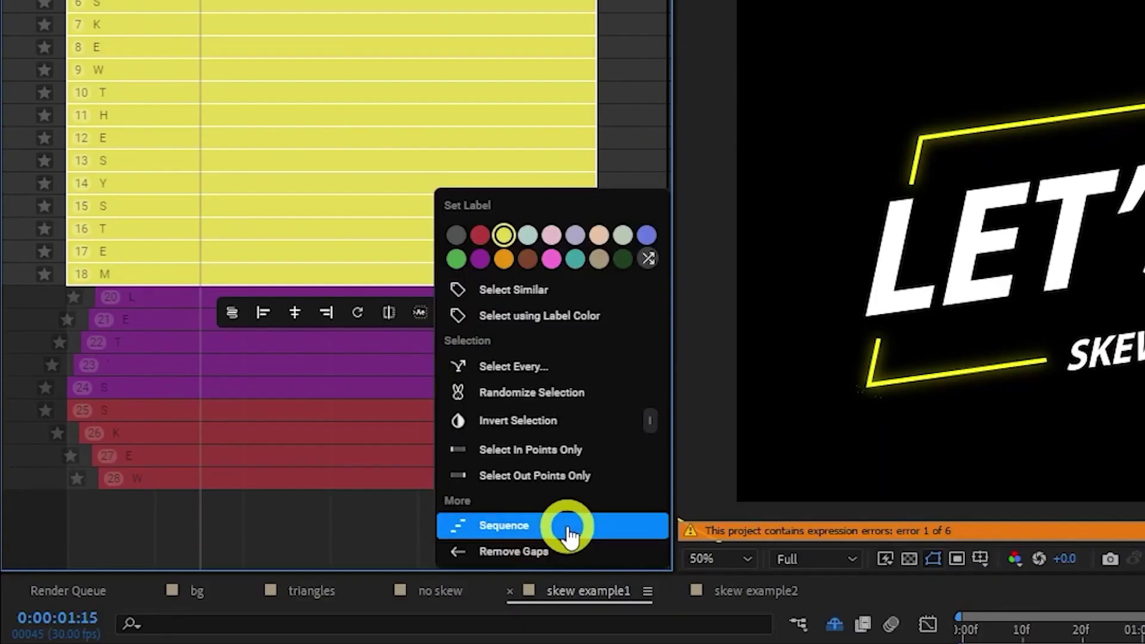
pyautogui.click(568, 525)
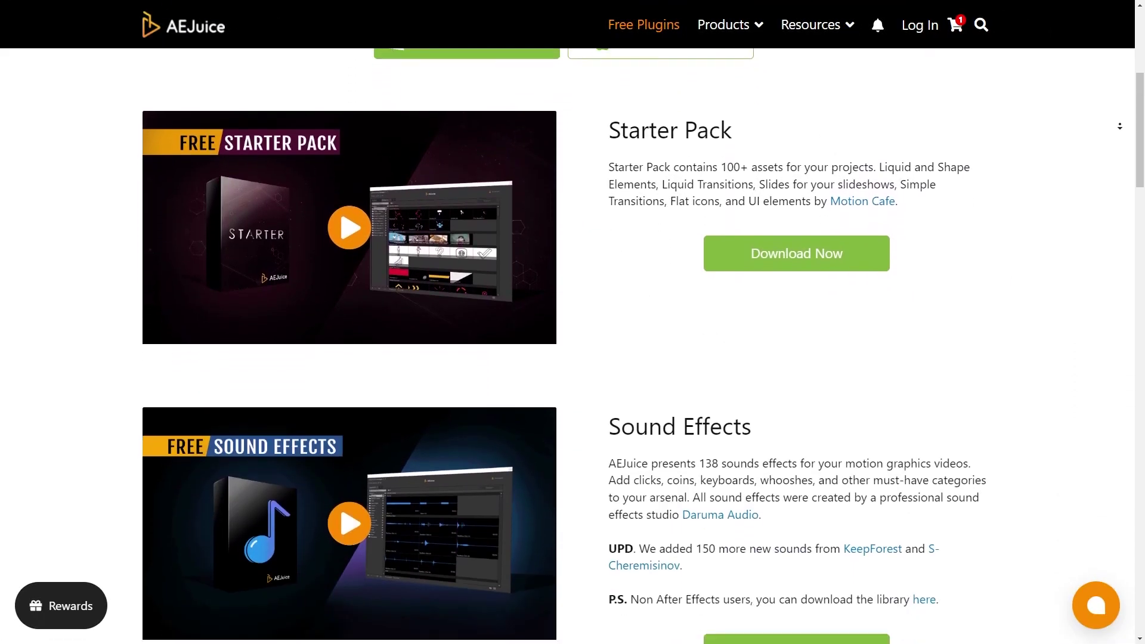
# Step: Scroll the AEJuice Free Plugins list past Starter Pack down to Quick Folders and Copy Ease
pyautogui.scroll(-8, 1120, 126)
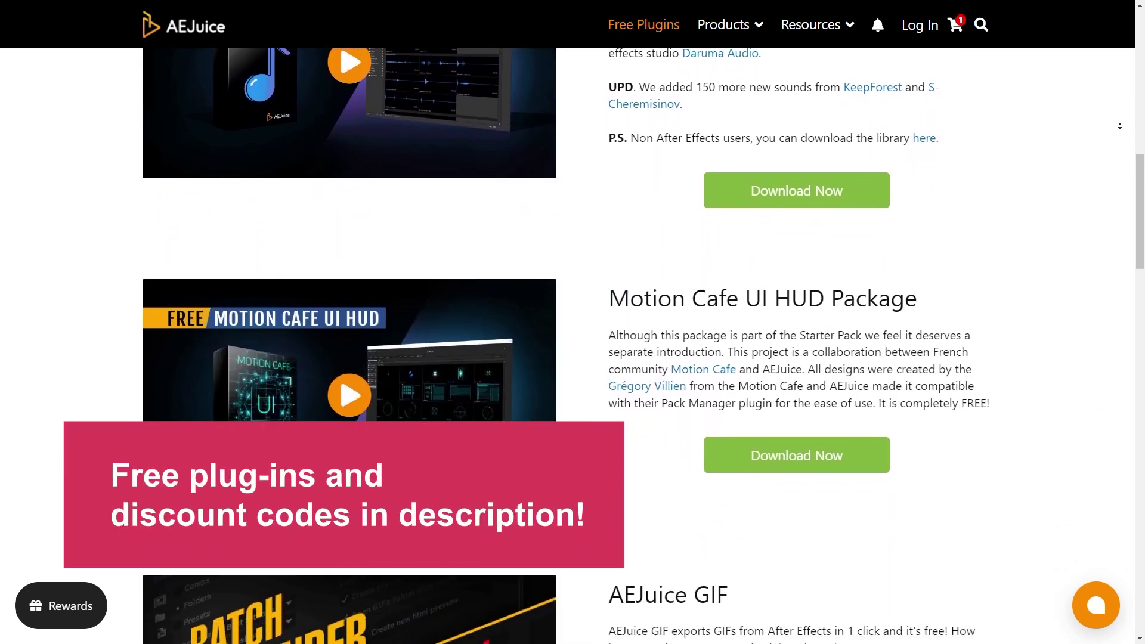
pyautogui.scroll(-8, 1120, 127)
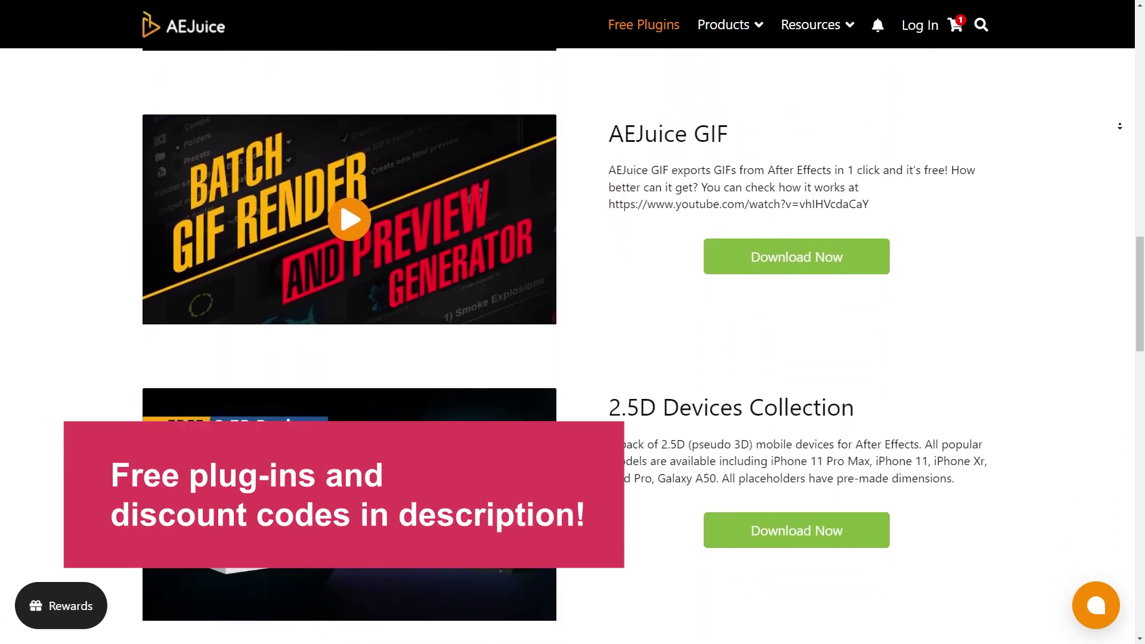
pyautogui.scroll(-8, 1120, 126)
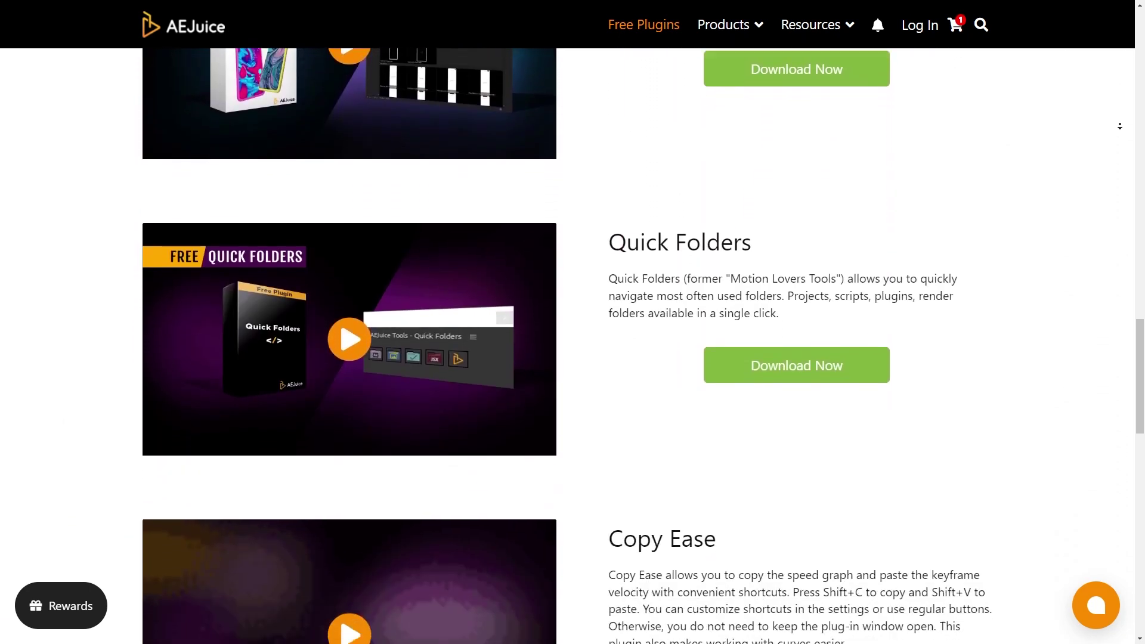
pyautogui.scroll(-2, 1120, 126)
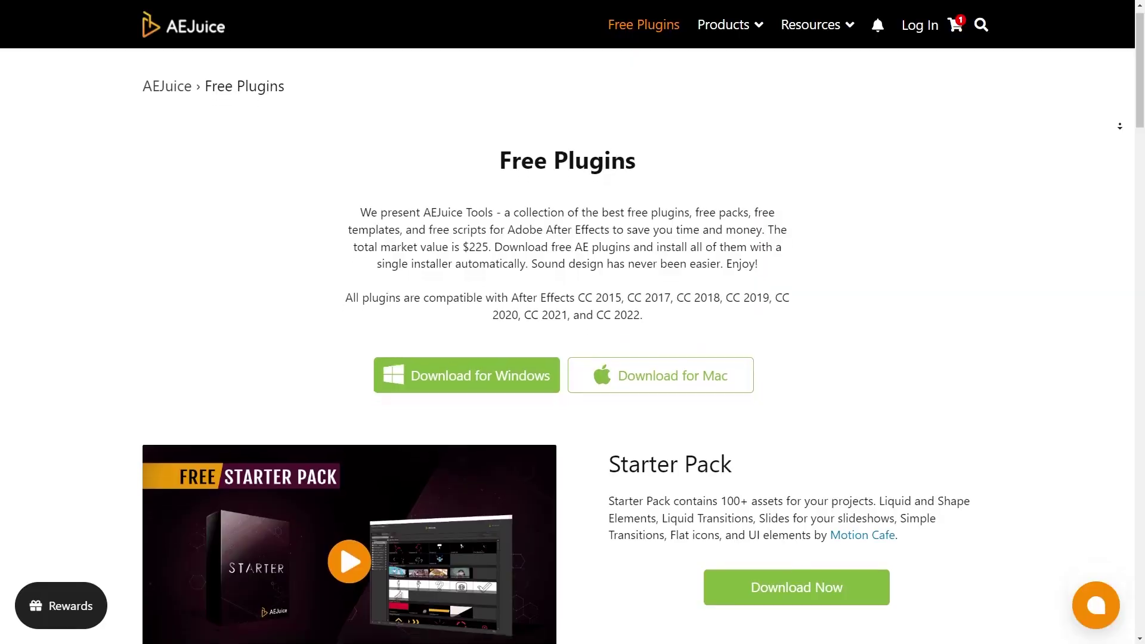
# Step: Scroll the AEJuice Pack Manager categories from Basic Transform toward the Offset transitions
pyautogui.scroll(-6, 573, 334)
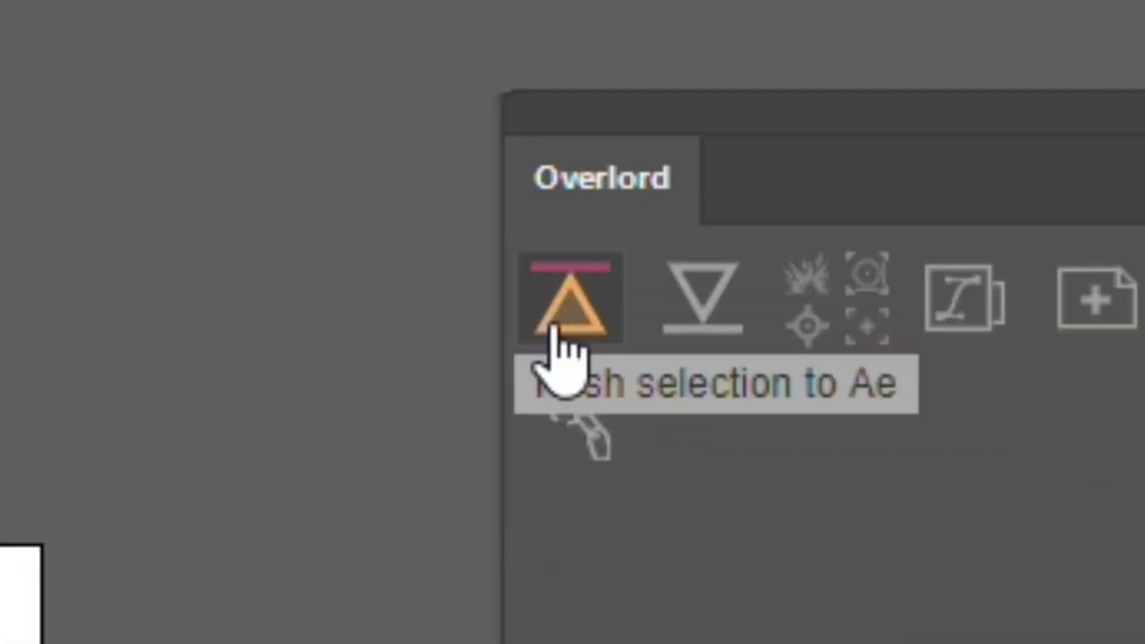
# Step: Push the selected shape, head artwork and speech bubble from Illustrator into the overlord comp
pyautogui.click(553, 329)
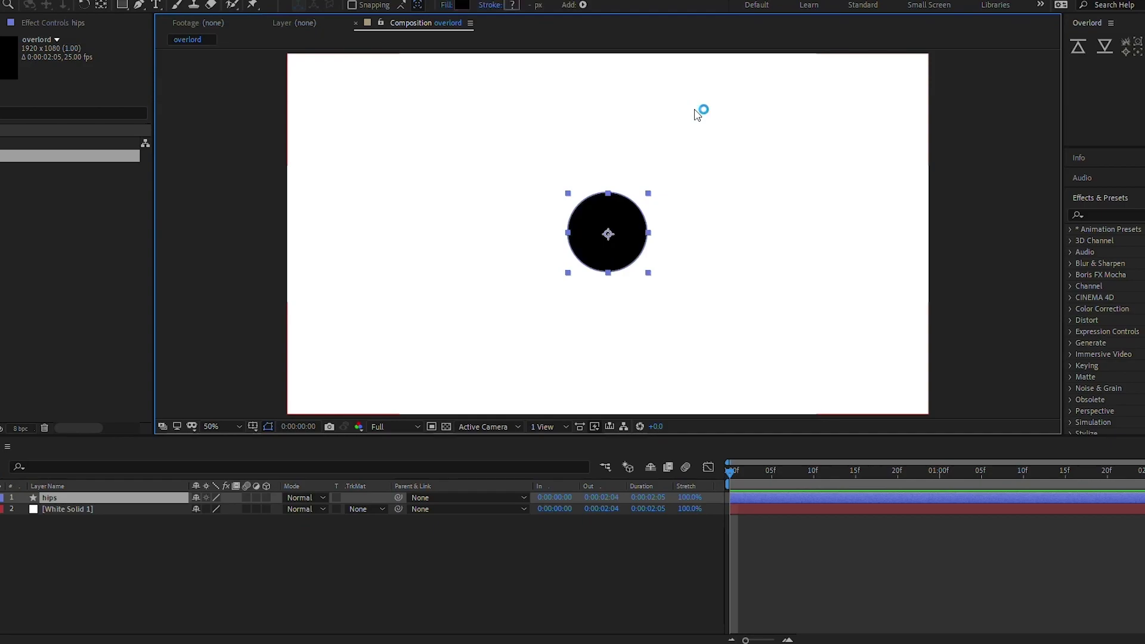
pyautogui.click(672, 143)
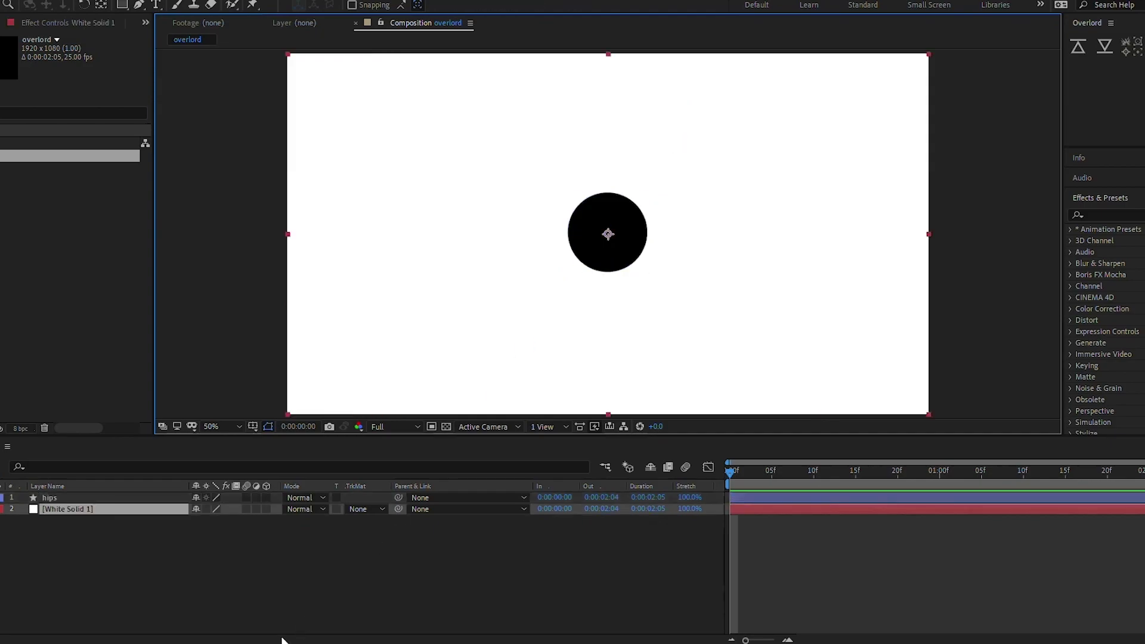
pyautogui.click(696, 113)
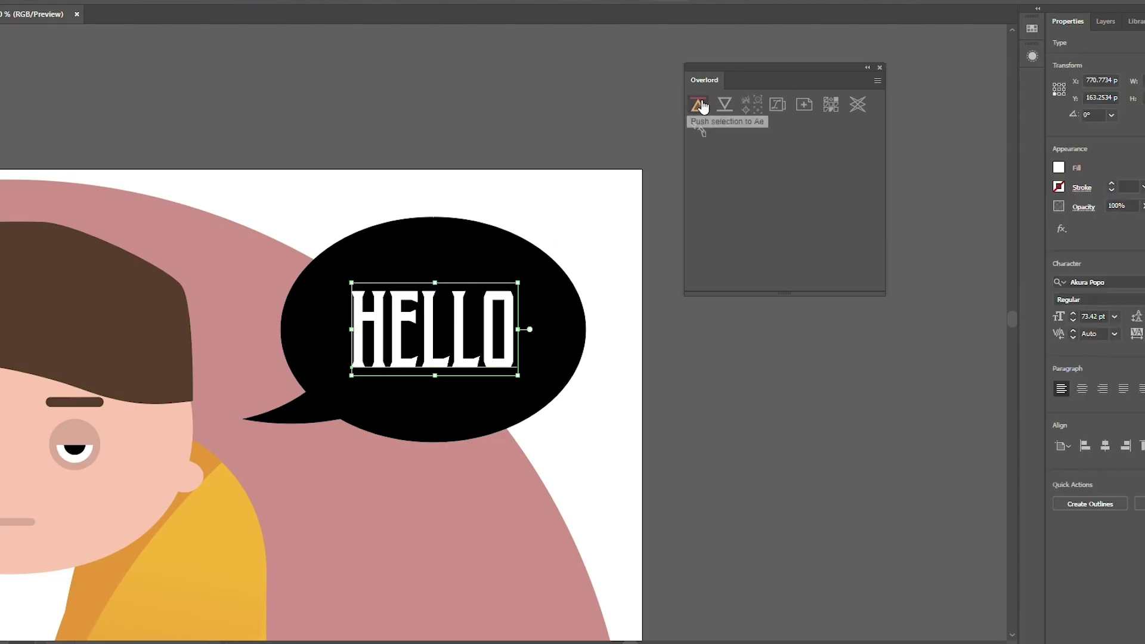
pyautogui.click(700, 106)
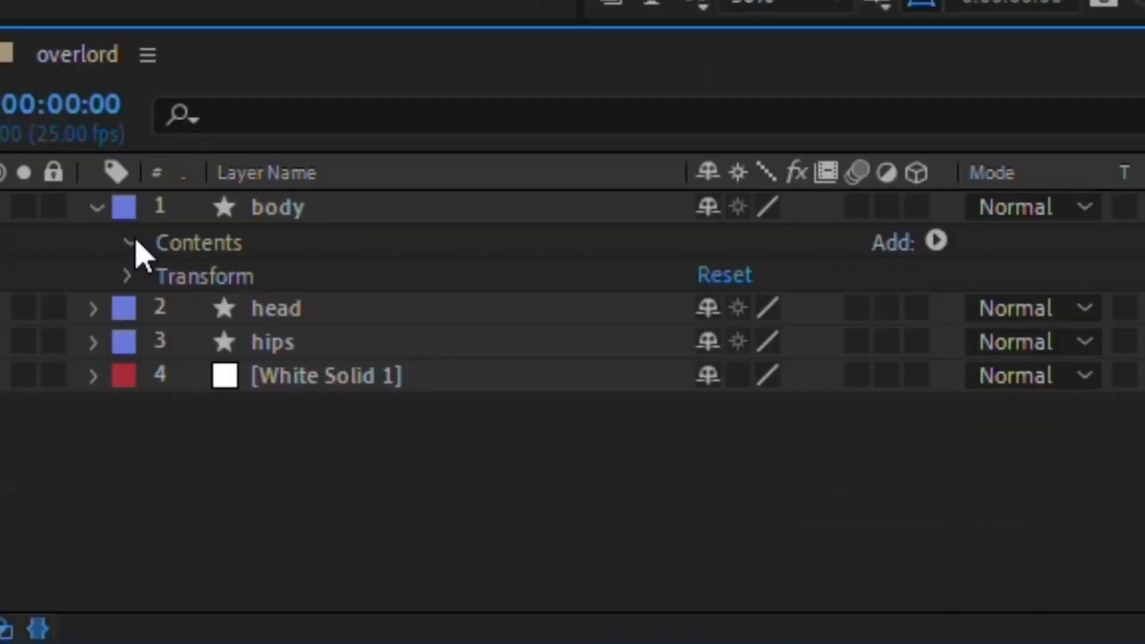
# Step: Bring over the body artwork and split the face into eyebrow, pupil, mouth and hair layers
pyautogui.click(130, 243)
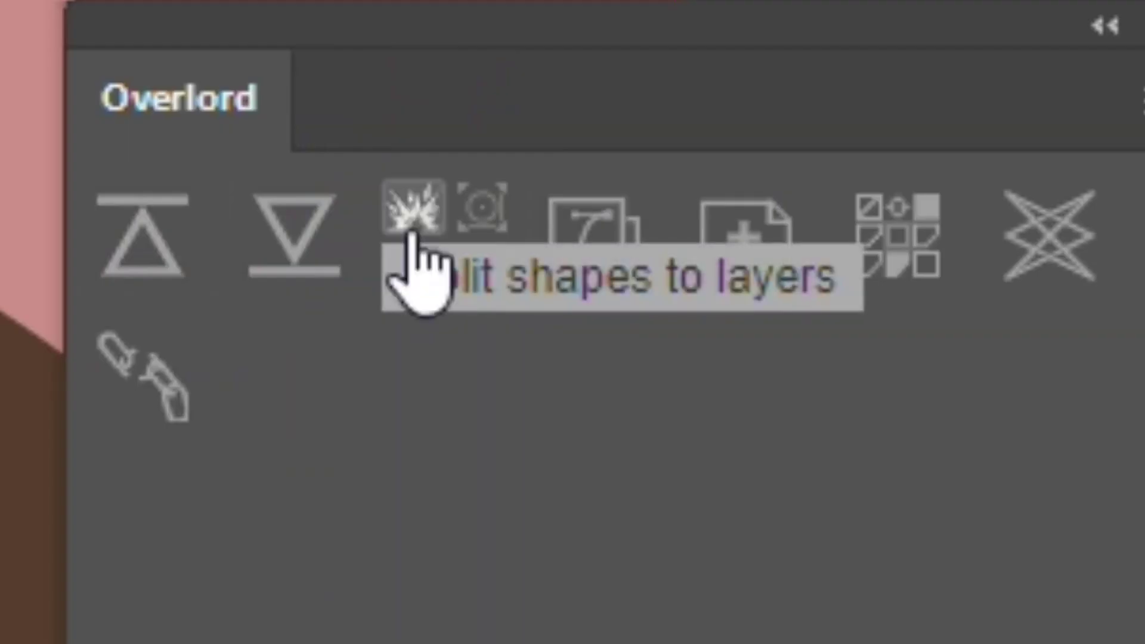
pyautogui.click(412, 236)
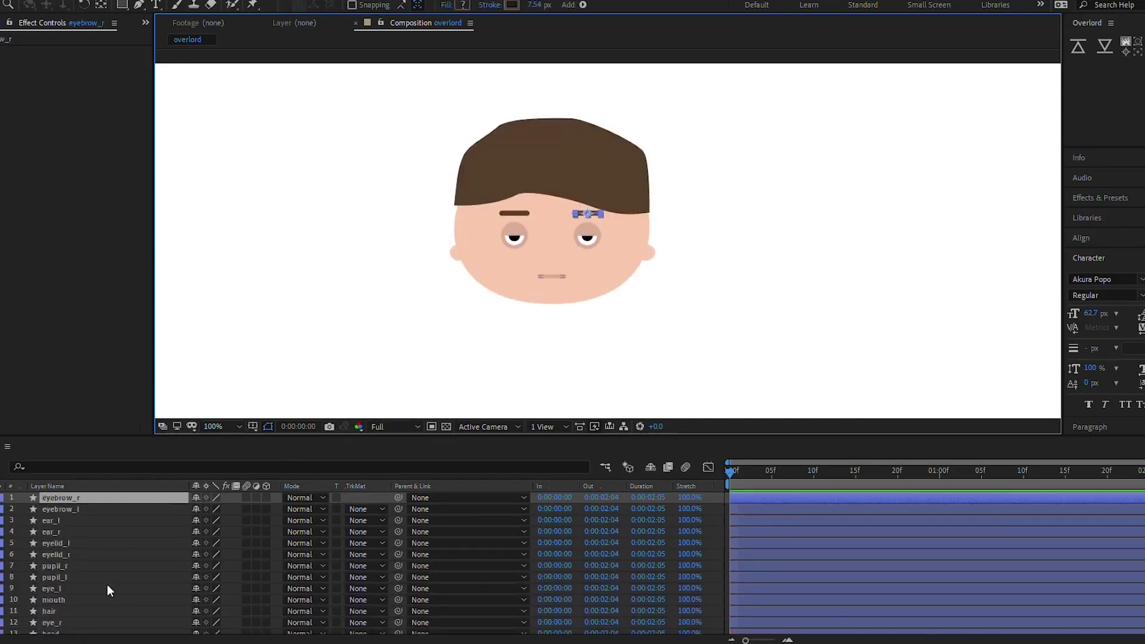
pyautogui.click(121, 579)
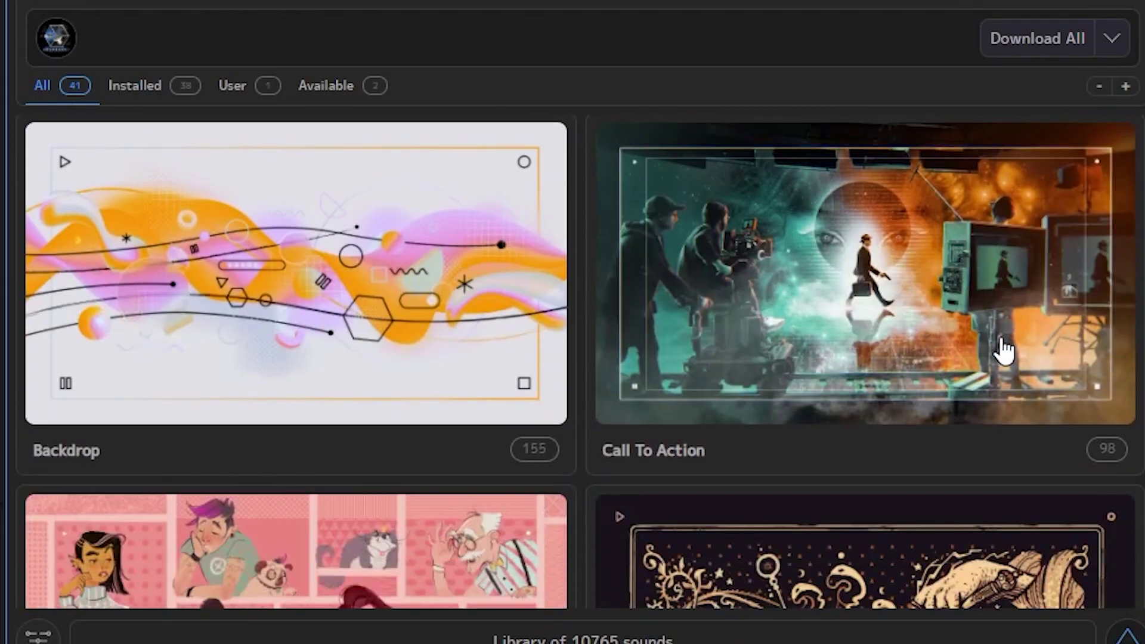
# Step: Scroll the Boombox packs from Backdrop to Ear Candy and Epenthesis, switching to the favourites/history view
pyautogui.scroll(-8, 997, 350)
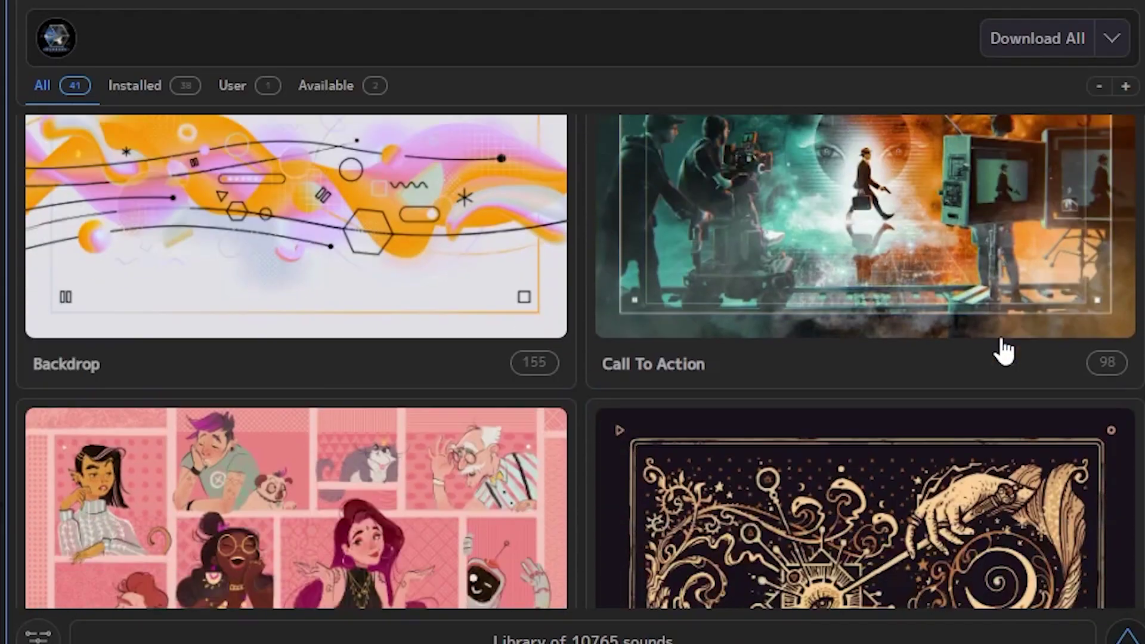
pyautogui.scroll(-10, 1008, 350)
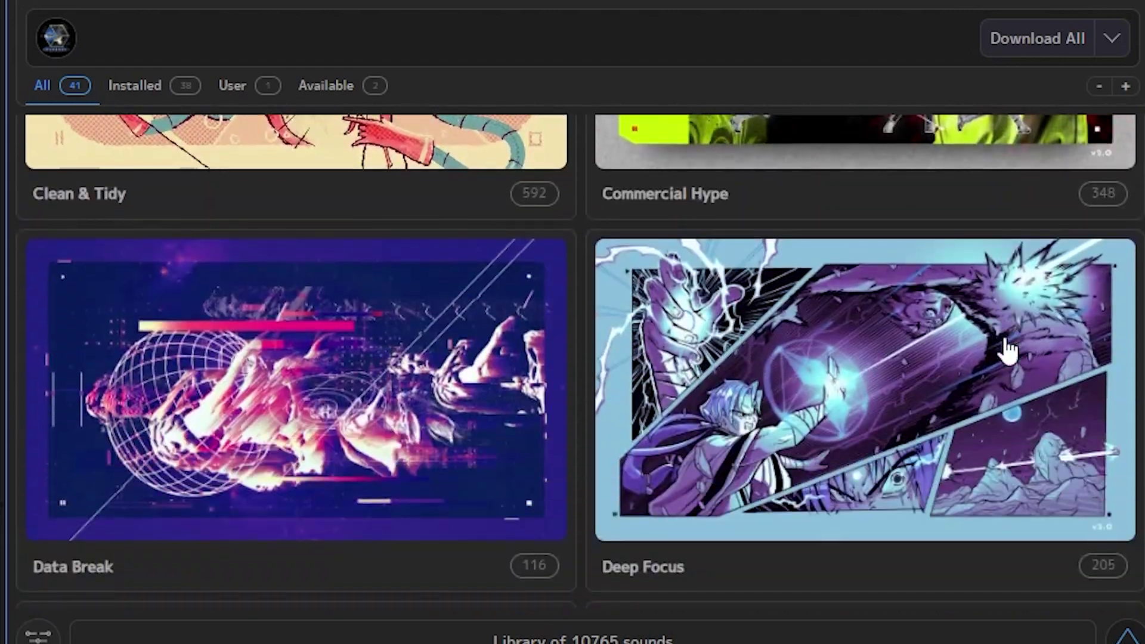
pyautogui.scroll(-3, 1006, 351)
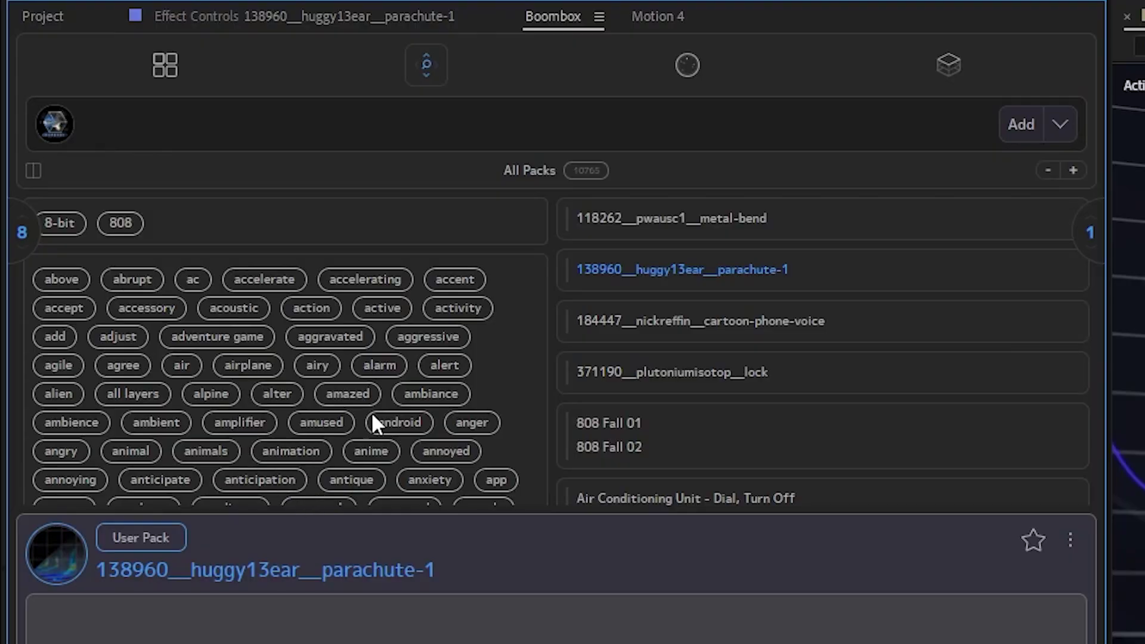
pyautogui.click(959, 69)
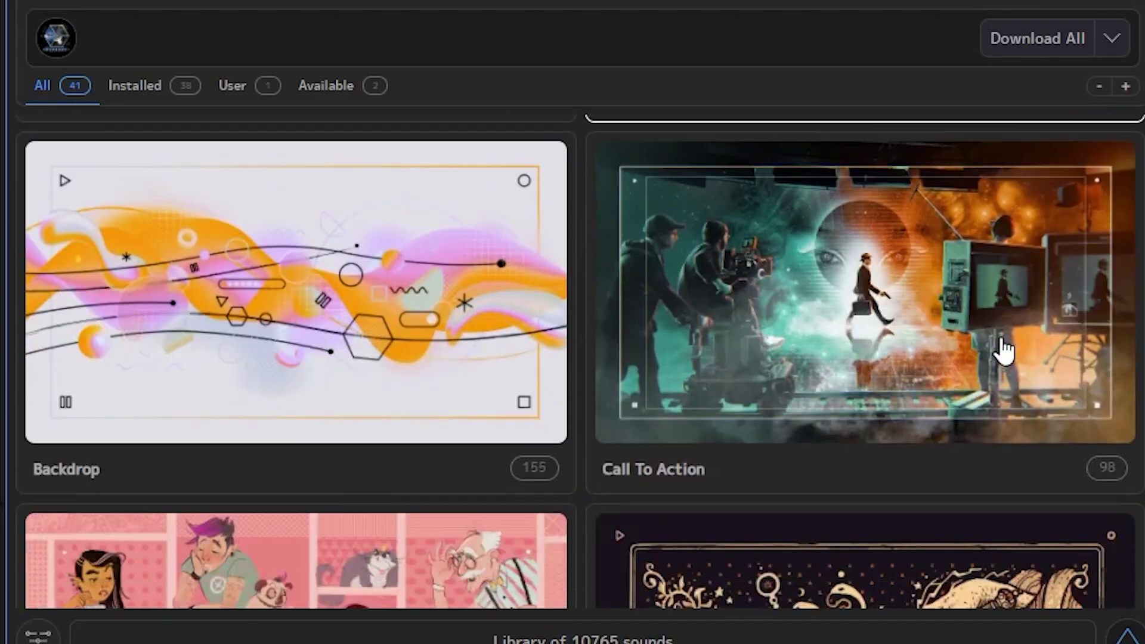
pyautogui.scroll(-5, 999, 352)
pyautogui.scroll(-10, 1007, 352)
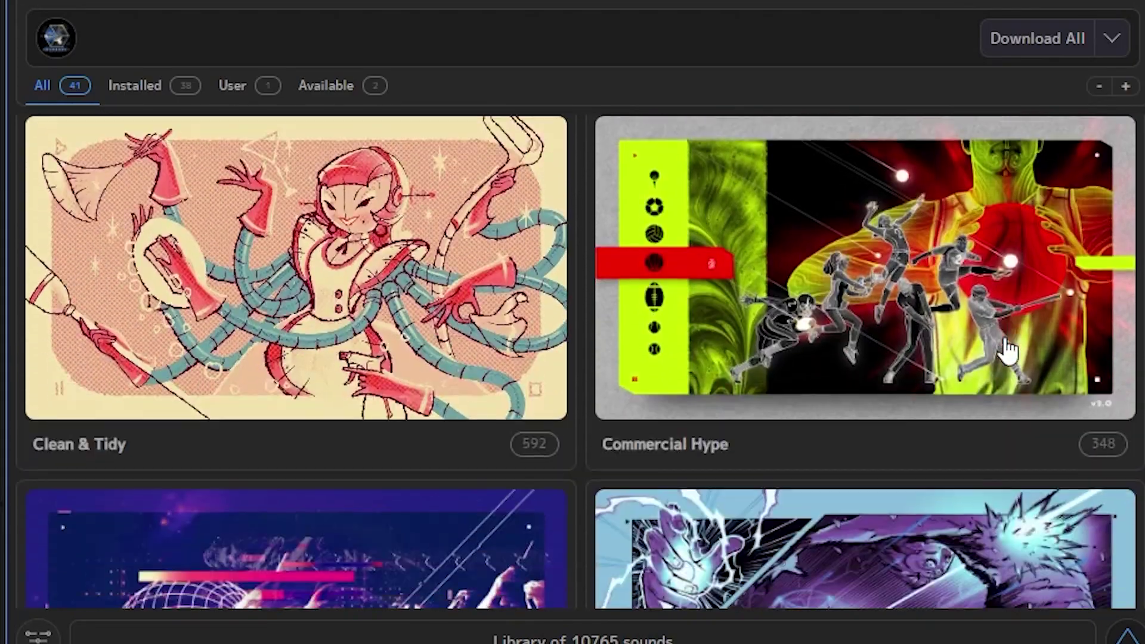
pyautogui.scroll(-6, 1007, 351)
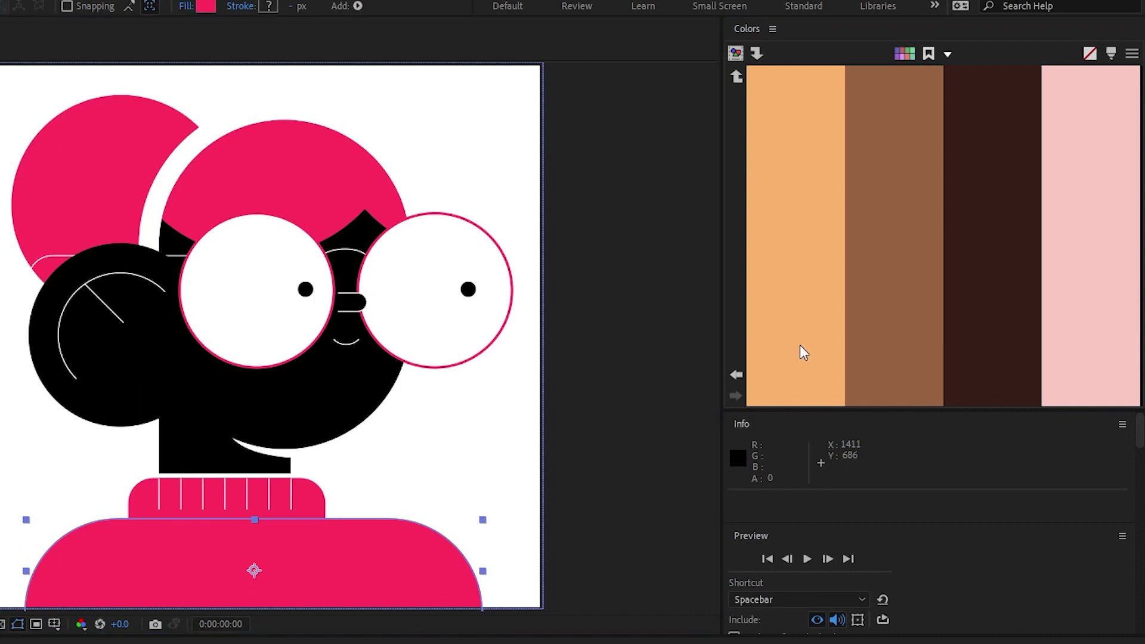
# Step: Fill the sweater with the peach colour and generate several new colour palettes
pyautogui.click(881, 283)
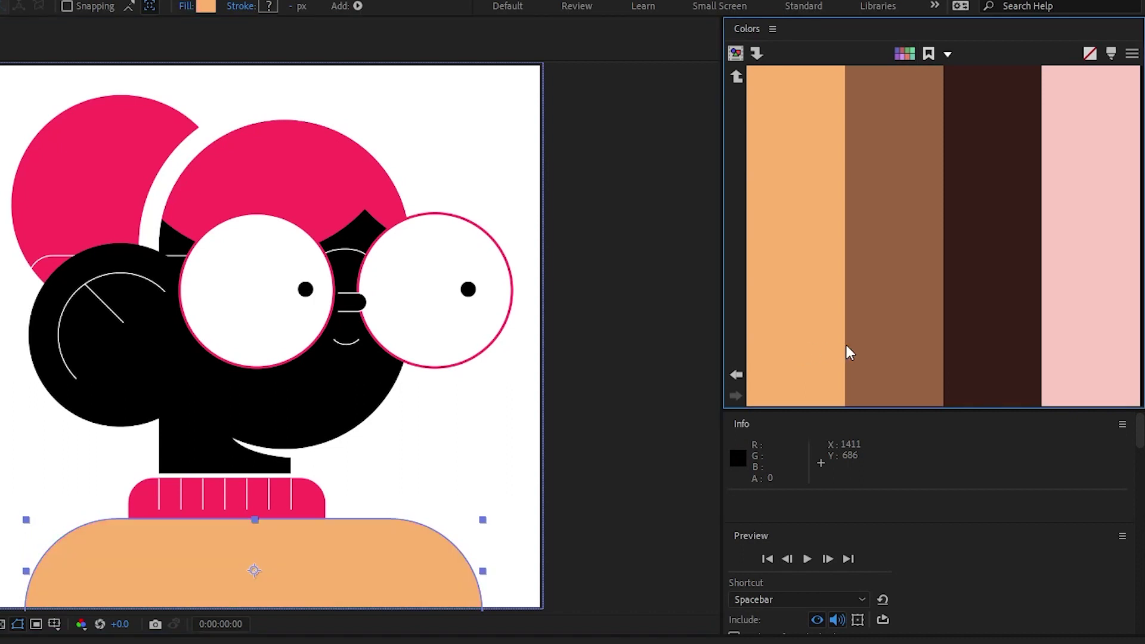
pyautogui.click(593, 493)
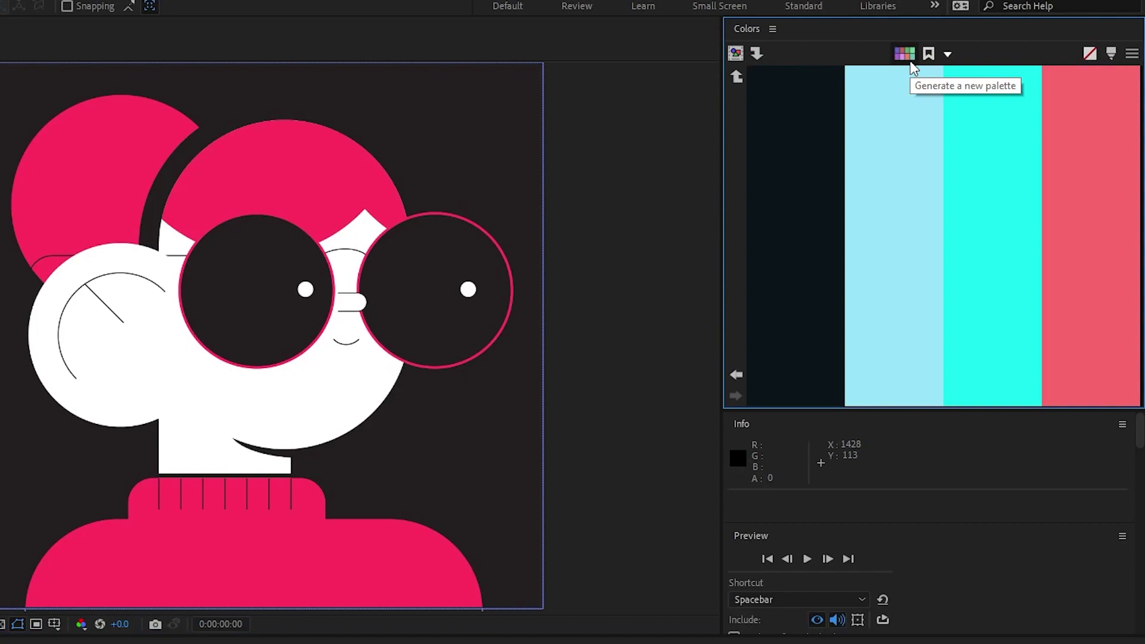
pyautogui.click(911, 61)
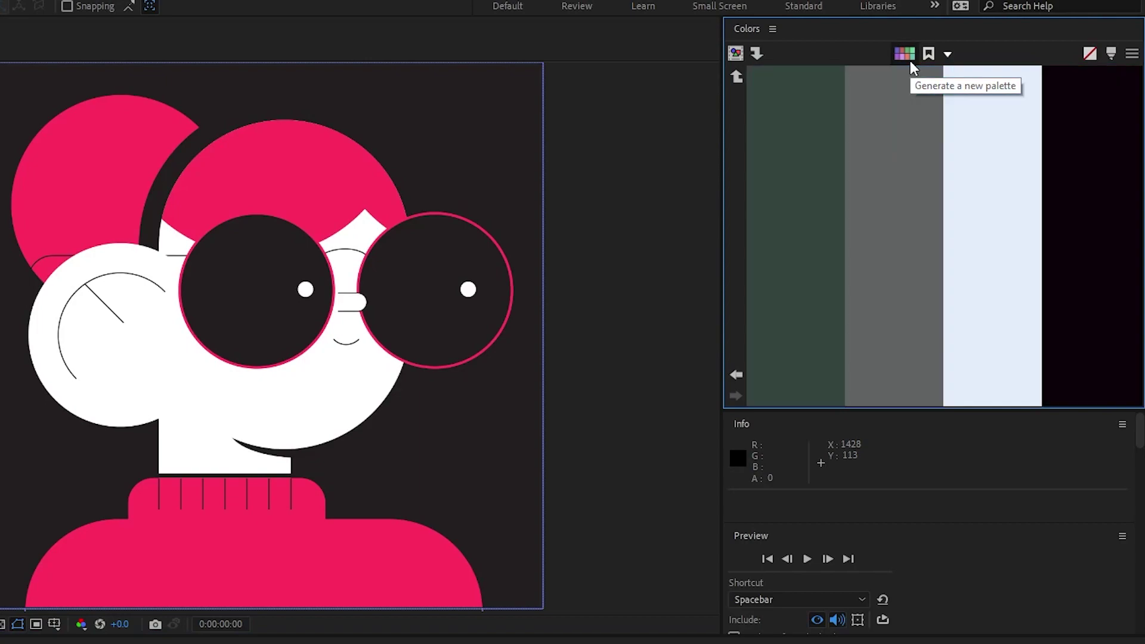
pyautogui.click(910, 60)
pyautogui.click(911, 61)
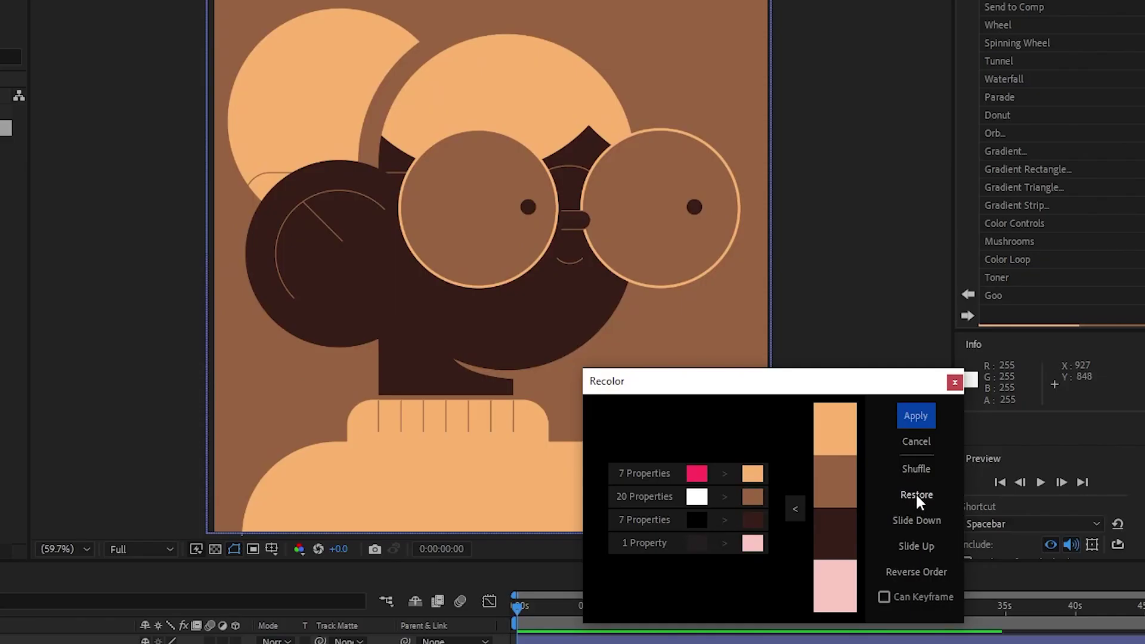
# Step: Shuffle the palette colours across the girl artwork and apply the new scheme
pyautogui.click(922, 468)
pyautogui.click(922, 467)
pyautogui.click(922, 418)
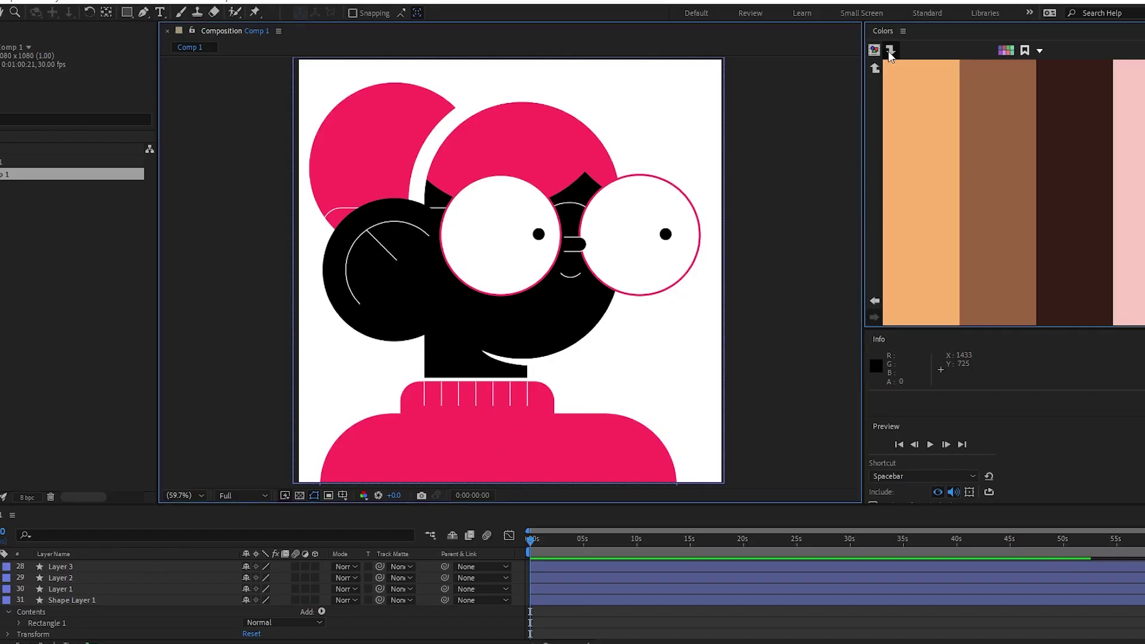
# Step: Return to an earlier palette and recolour the artwork with shuffled colours again
pyautogui.click(567, 276)
pyautogui.click(890, 50)
pyautogui.click(901, 67)
pyautogui.click(833, 427)
pyautogui.click(833, 427)
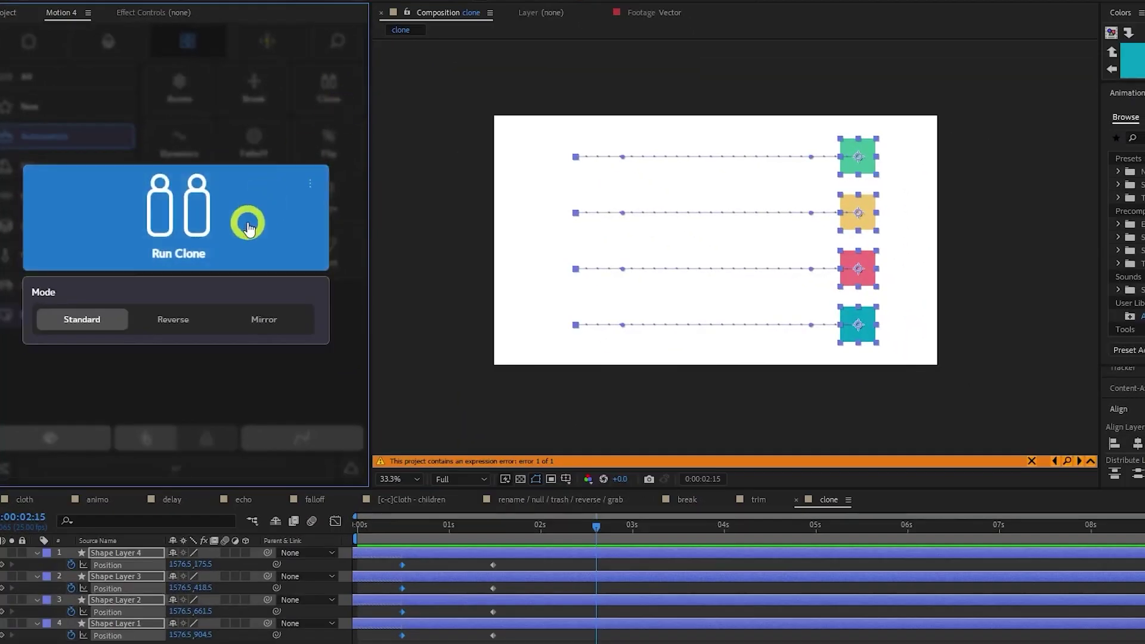
# Step: Exit clone mode, preview the sliding squares, and bring up the Motion 4 library panel
pyautogui.click(245, 222)
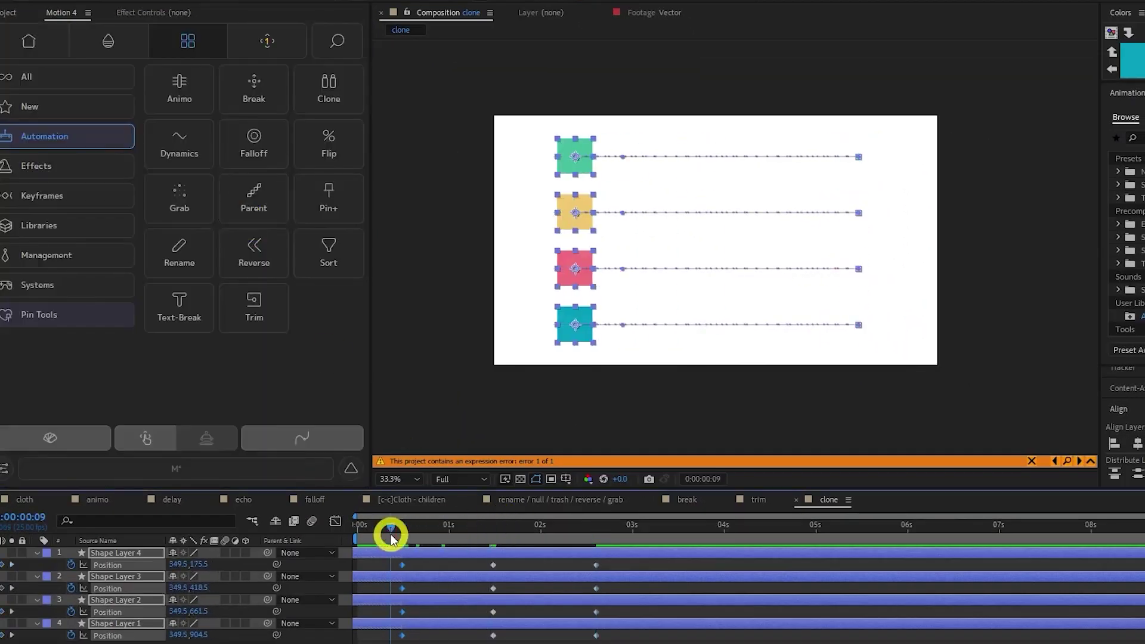
pyautogui.press('space')
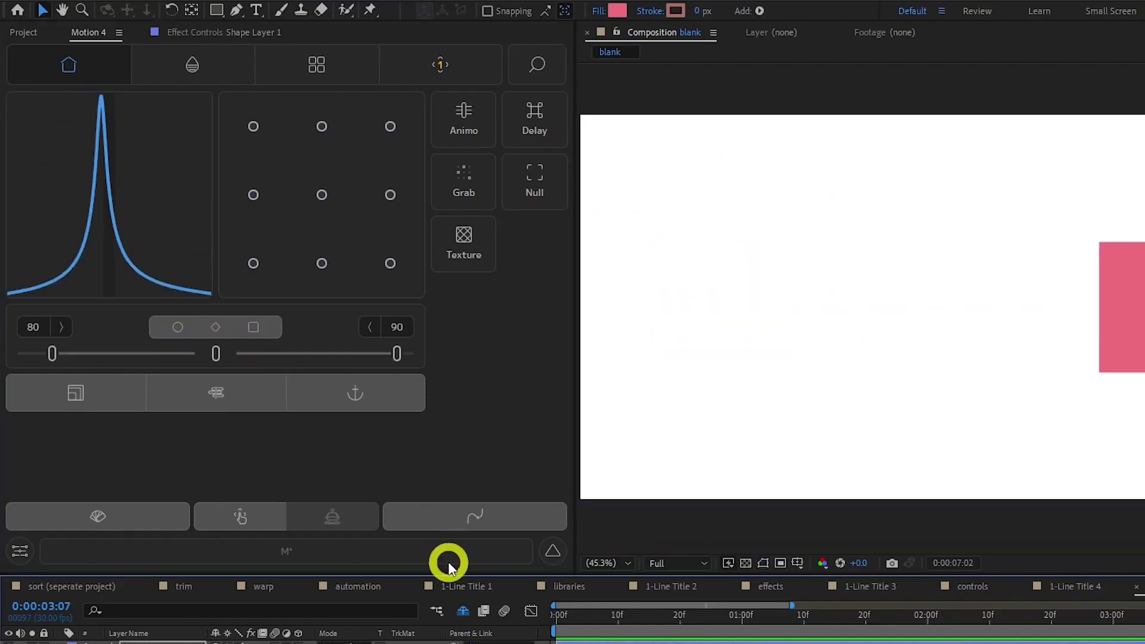
pyautogui.click(447, 557)
# Step: Group the selected blue ball layers as Blue ball guys, then test its select, hide and lock buttons
pyautogui.click(217, 137)
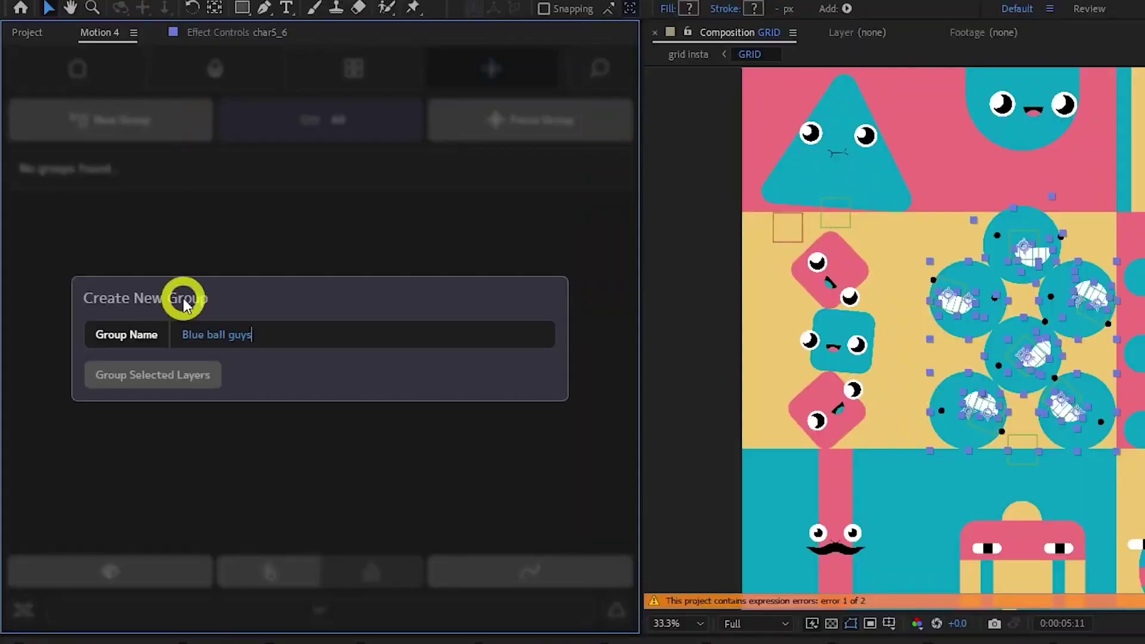
pyautogui.click(156, 374)
pyautogui.click(98, 528)
pyautogui.click(185, 528)
pyautogui.click(184, 528)
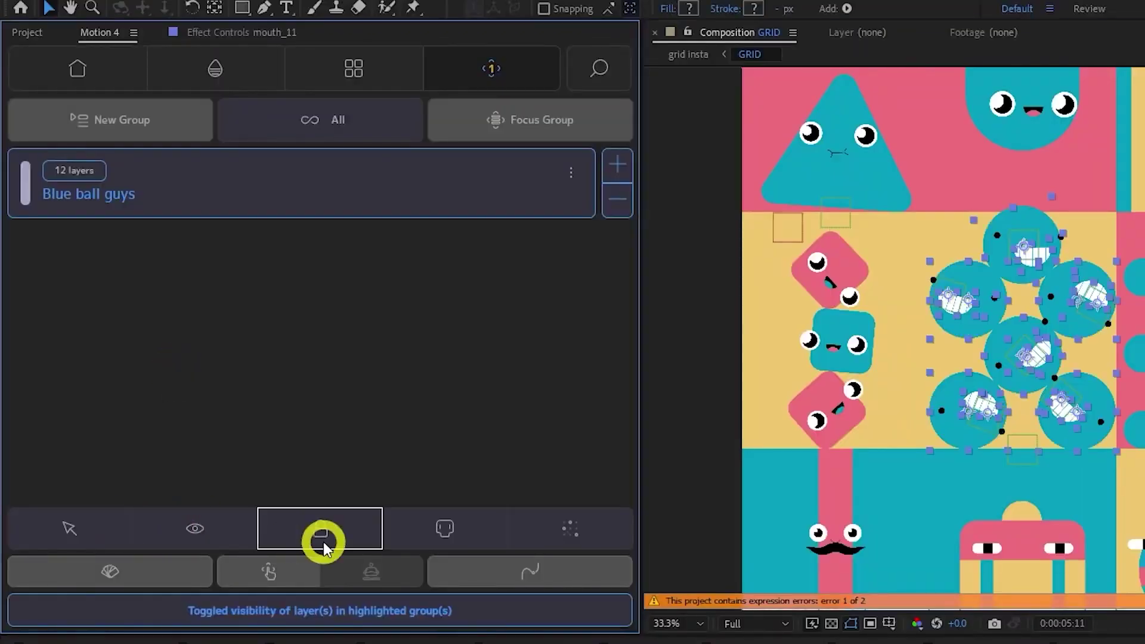
pyautogui.click(324, 546)
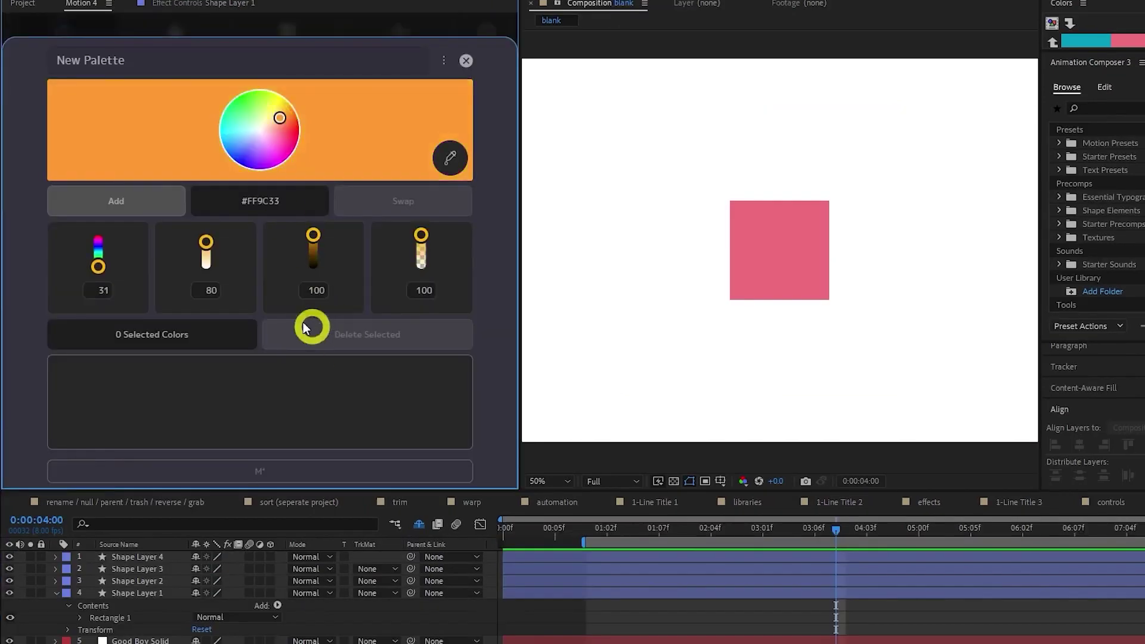
# Step: Pick blue and pink shades for a new palette and import the red crayola swatch file
pyautogui.moveTo(263, 131); pyautogui.dragTo(240, 139)
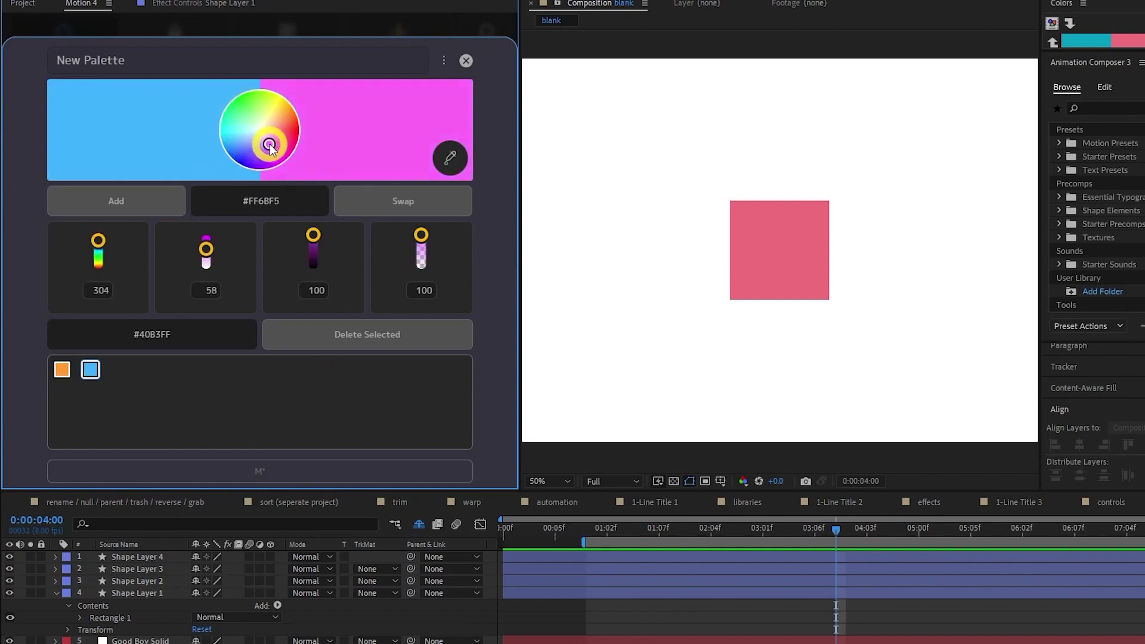
pyautogui.moveTo(270, 146); pyautogui.dragTo(266, 143)
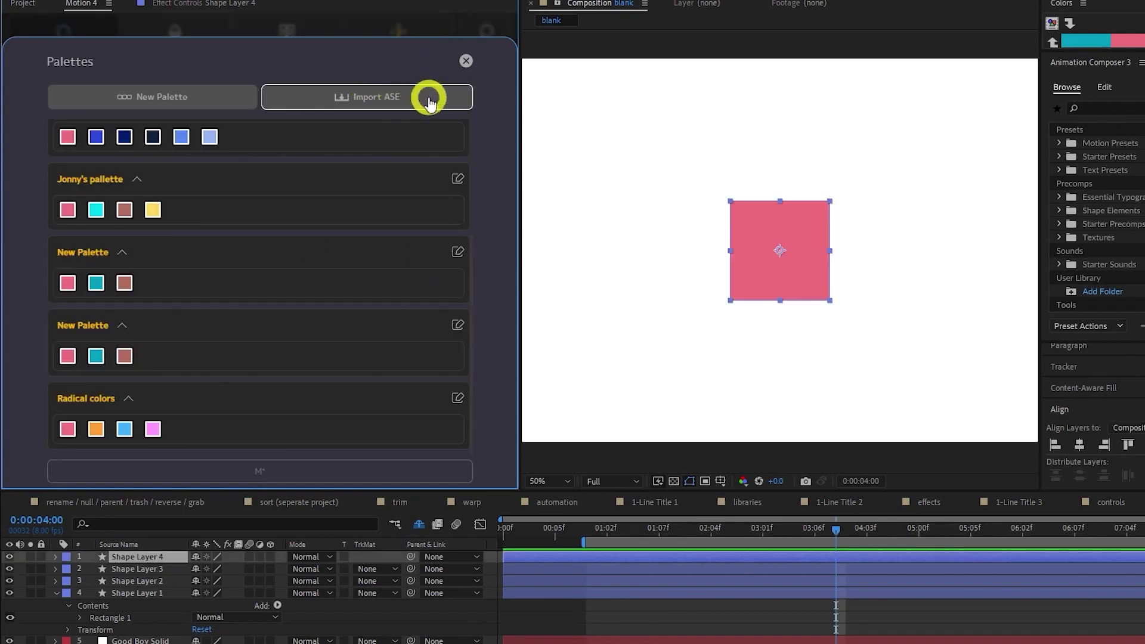
pyautogui.click(429, 103)
pyautogui.moveTo(359, 318); pyautogui.dragTo(275, 258)
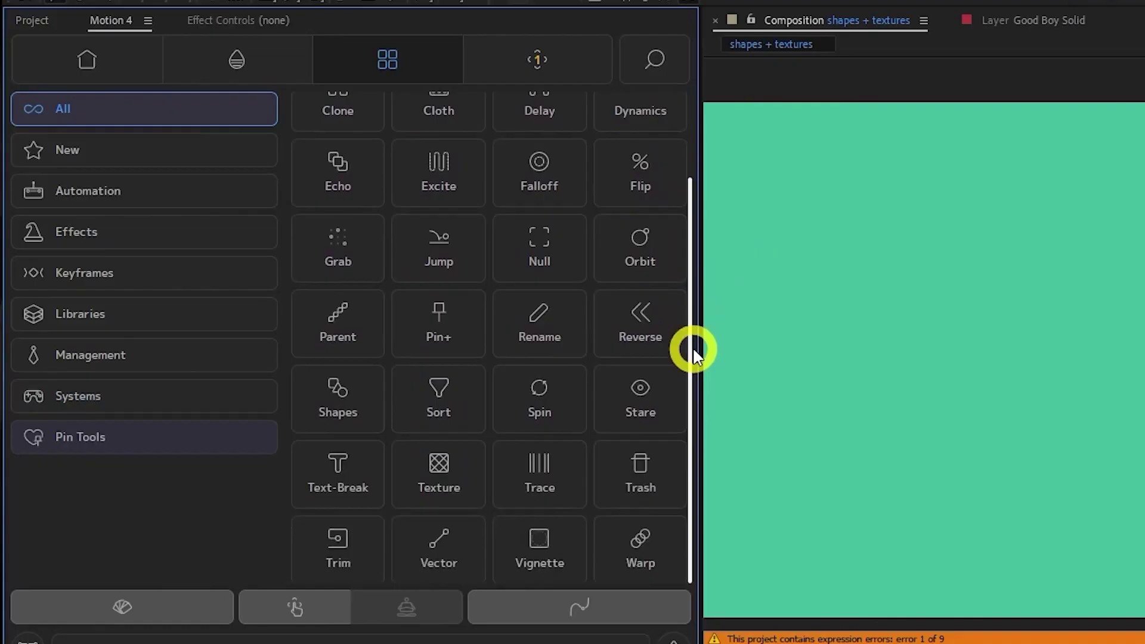
# Step: Apply a texture to the nonagon shape and adjust the pink echo trail's delay
pyautogui.moveTo(695, 348); pyautogui.dragTo(695, 270)
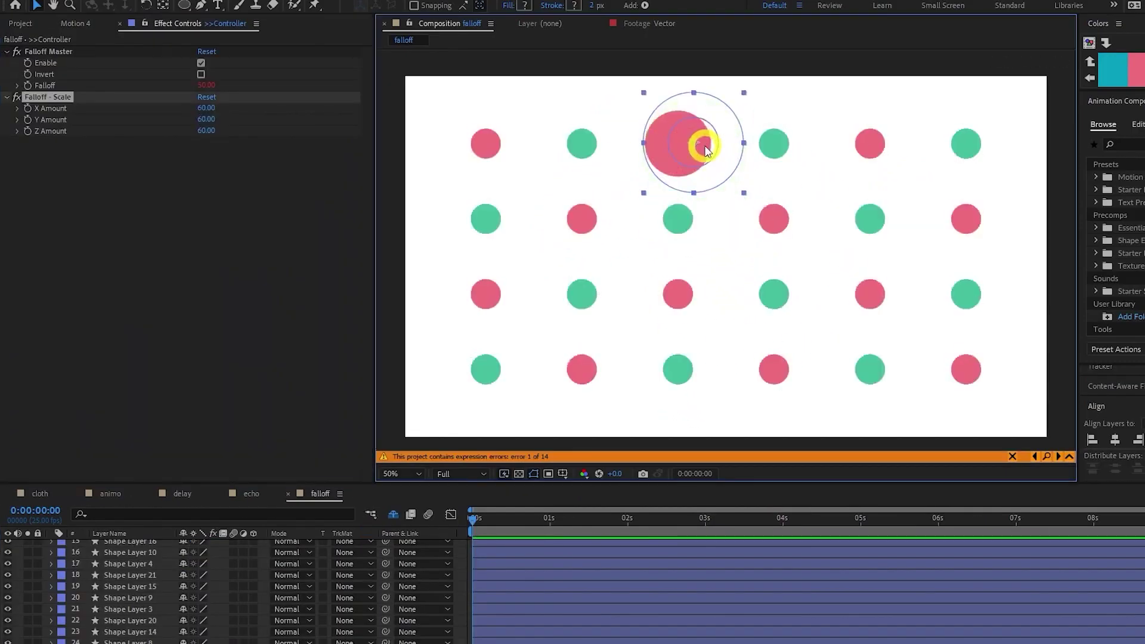
pyautogui.click(336, 103)
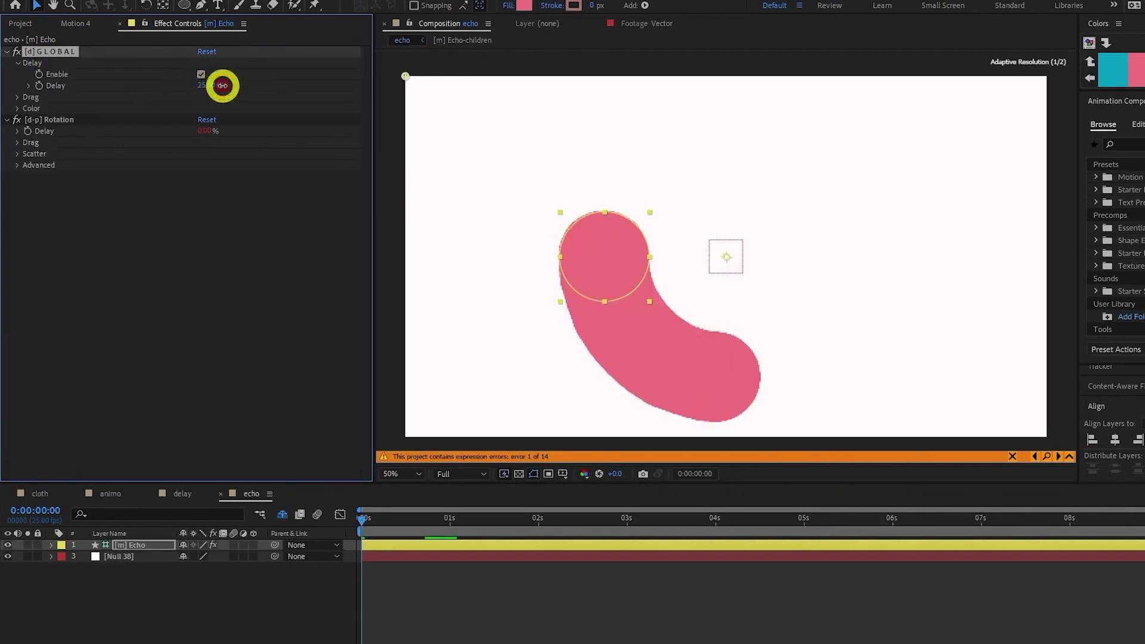
pyautogui.moveTo(222, 84); pyautogui.dragTo(225, 85)
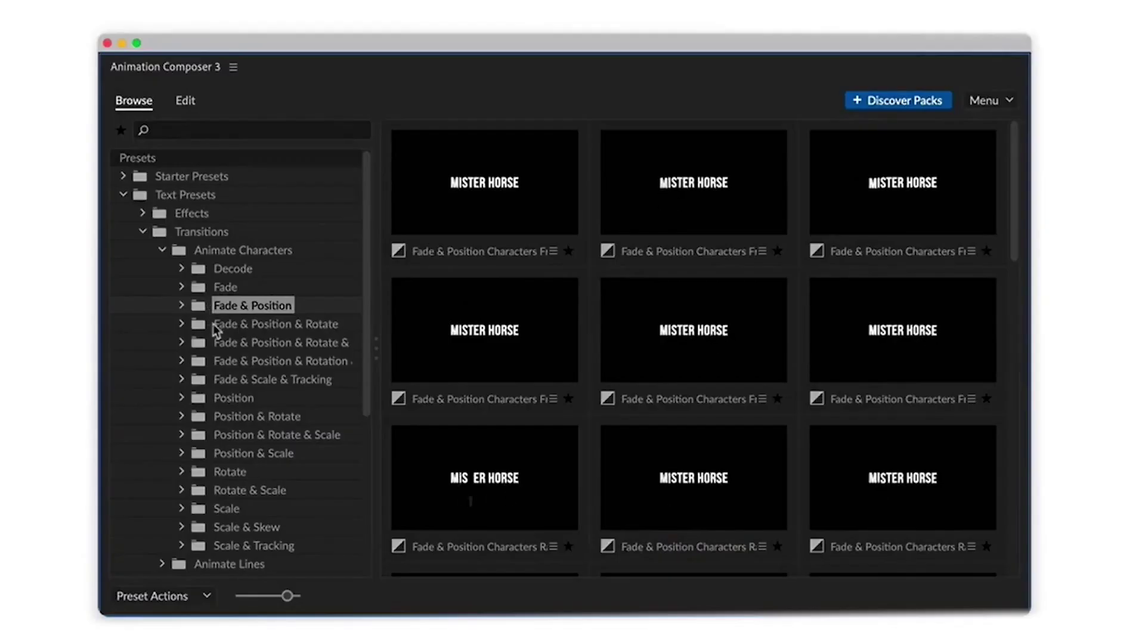
# Step: Browse the Animate Characters presets: Fade & Position & Rotate, Fade & Scale & Tracking, and Position
pyautogui.click(215, 327)
pyautogui.click(224, 362)
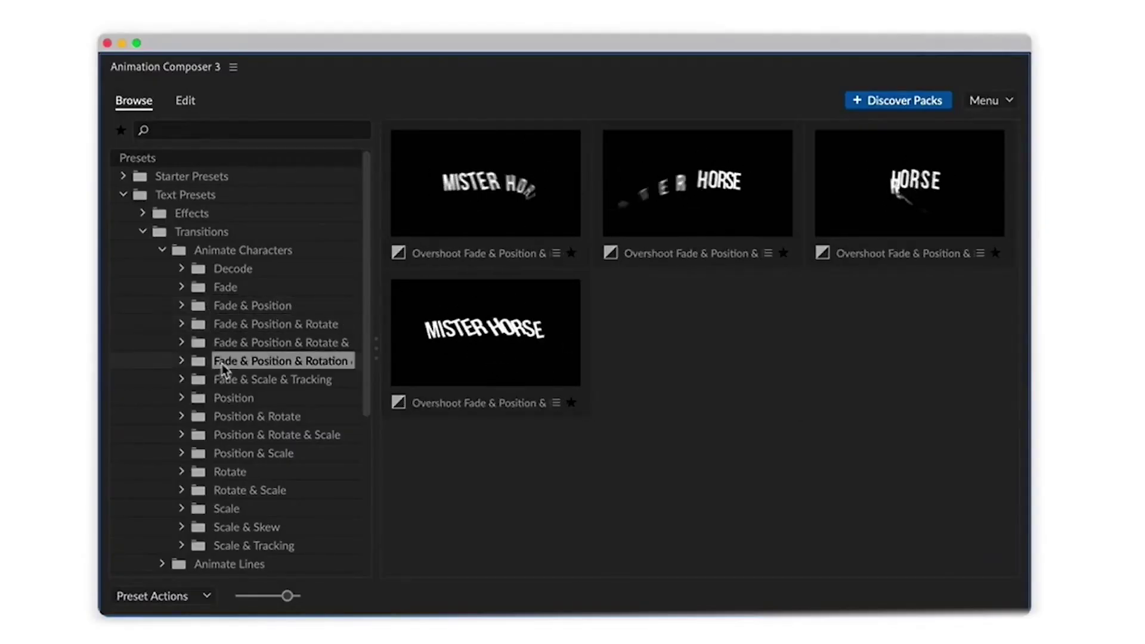
pyautogui.click(224, 380)
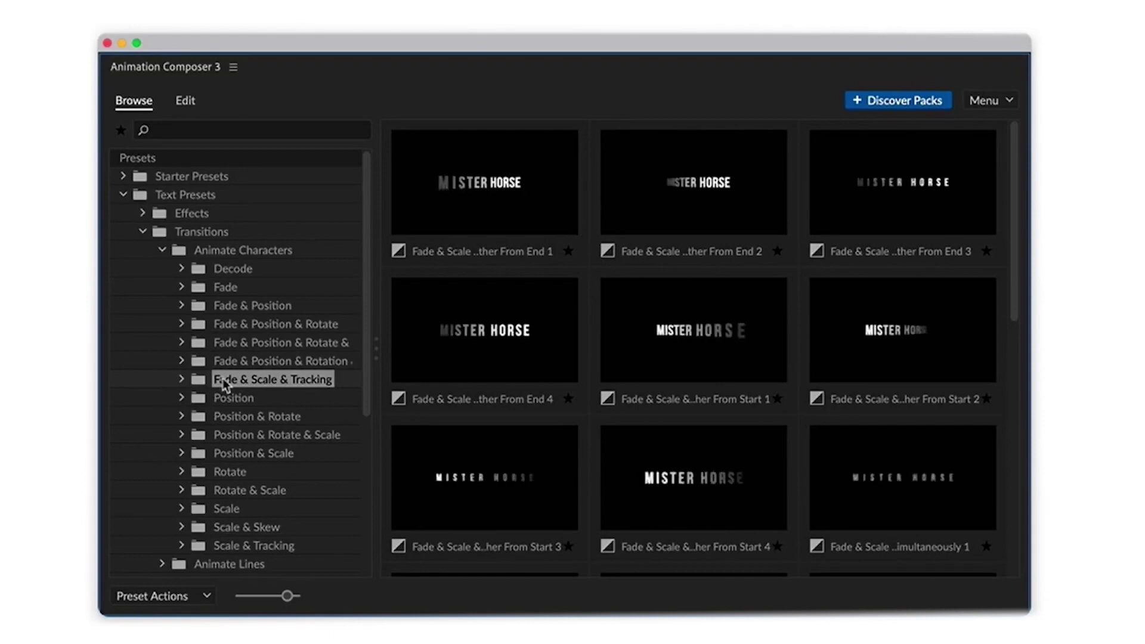
pyautogui.click(224, 398)
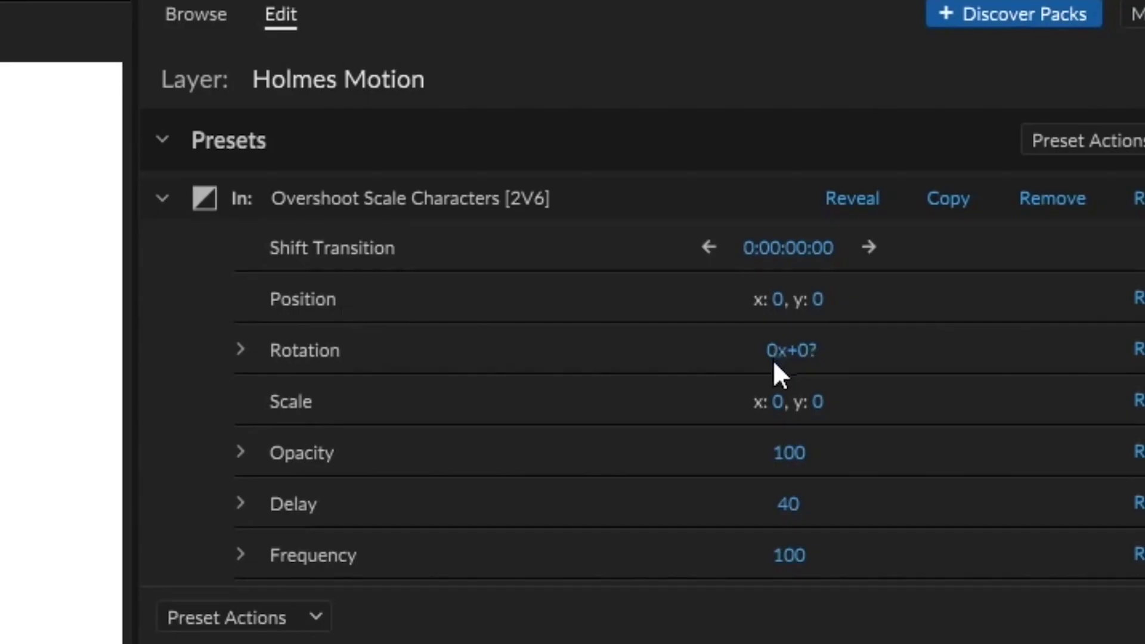
# Step: Increase the Overshoot Scale Characters rotation on the HOLMES MOTION title and replay it
pyautogui.moveTo(785, 360); pyautogui.dragTo(1034, 191)
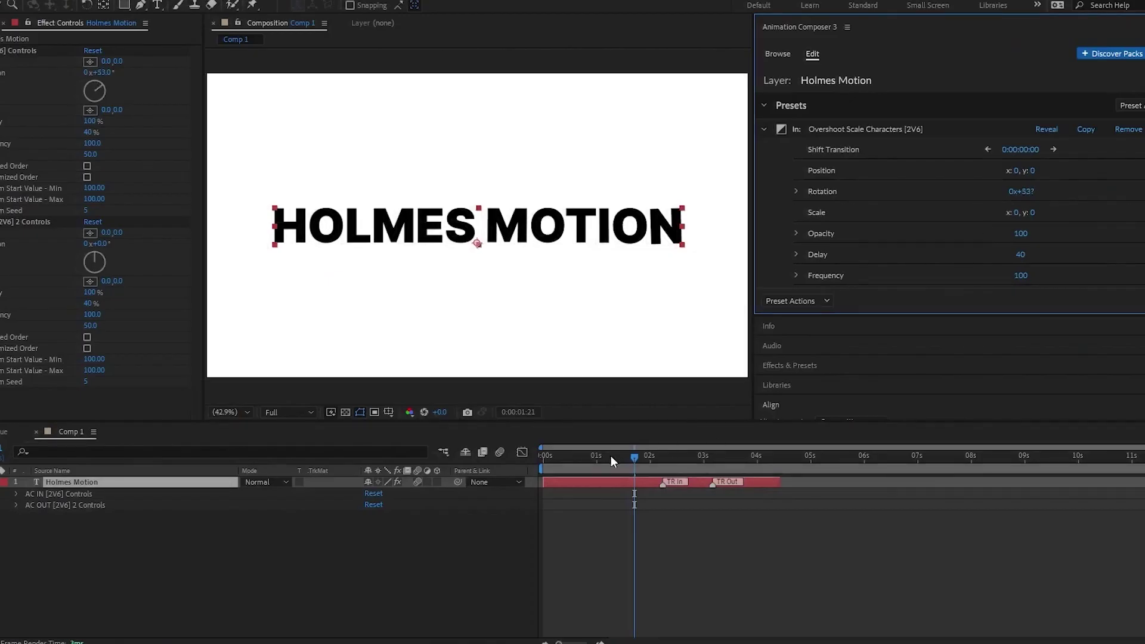
pyautogui.moveTo(611, 455); pyautogui.dragTo(571, 461)
pyautogui.click(1023, 191)
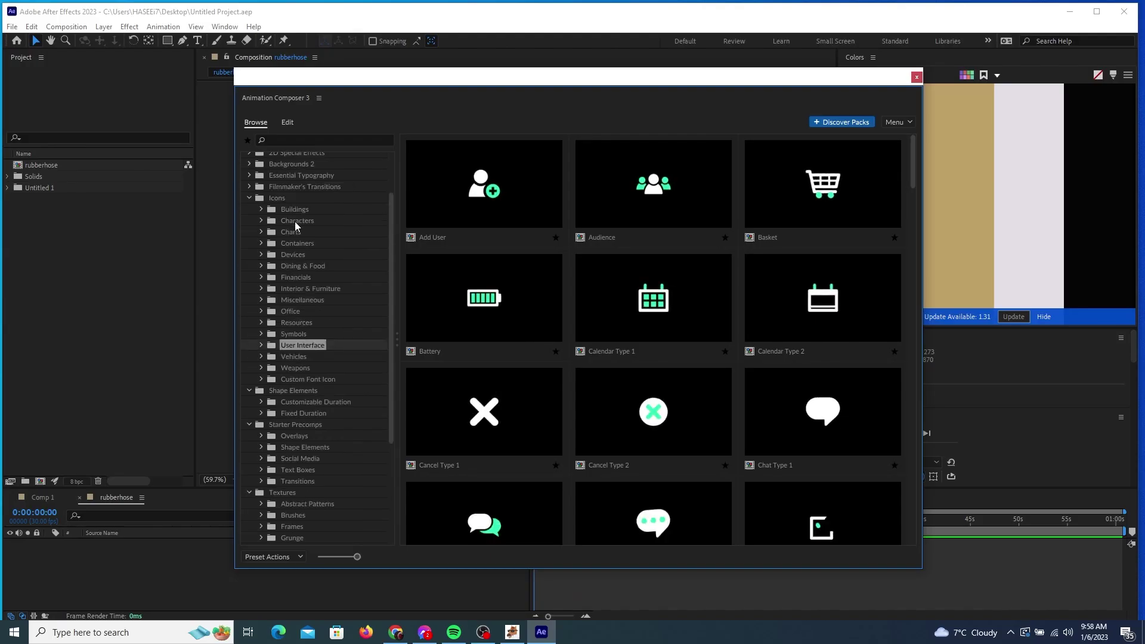
# Step: Browse Animation Composer's 2D Special Effects, 2D and text layer presets, then Starter Precomps transitions
pyautogui.scroll(3, 295, 221)
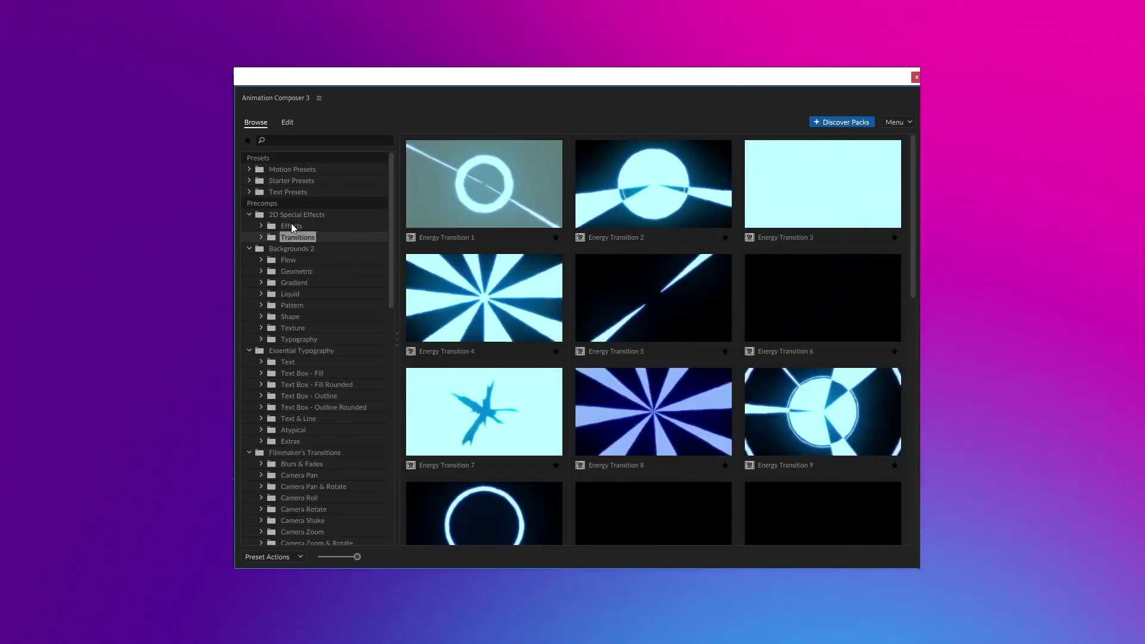
pyautogui.click(292, 227)
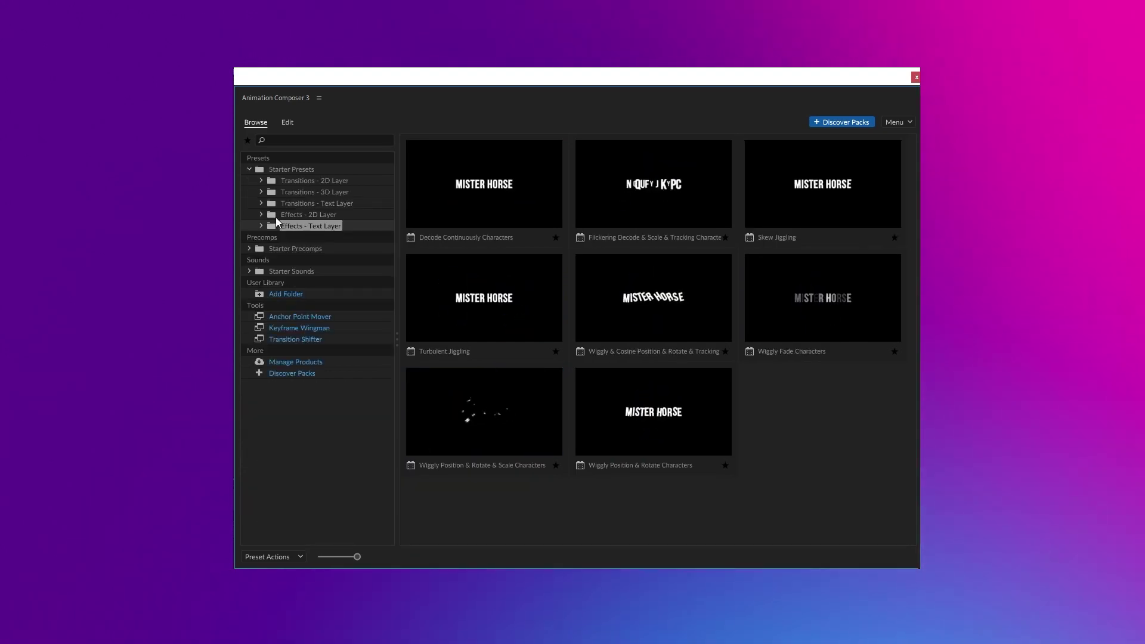
pyautogui.click(300, 181)
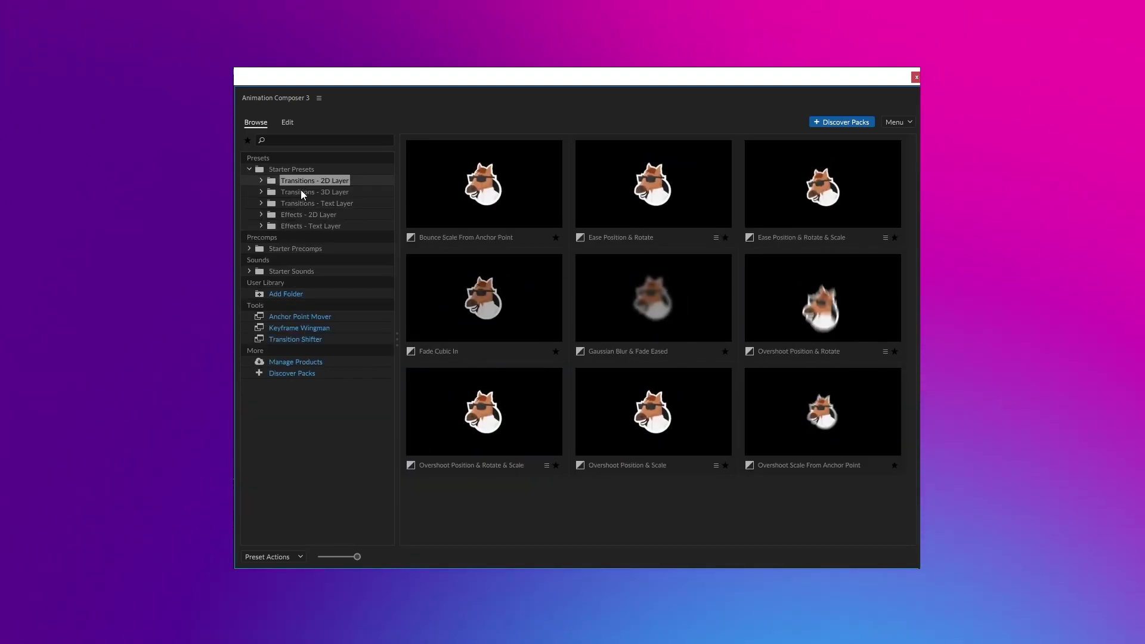
pyautogui.click(283, 204)
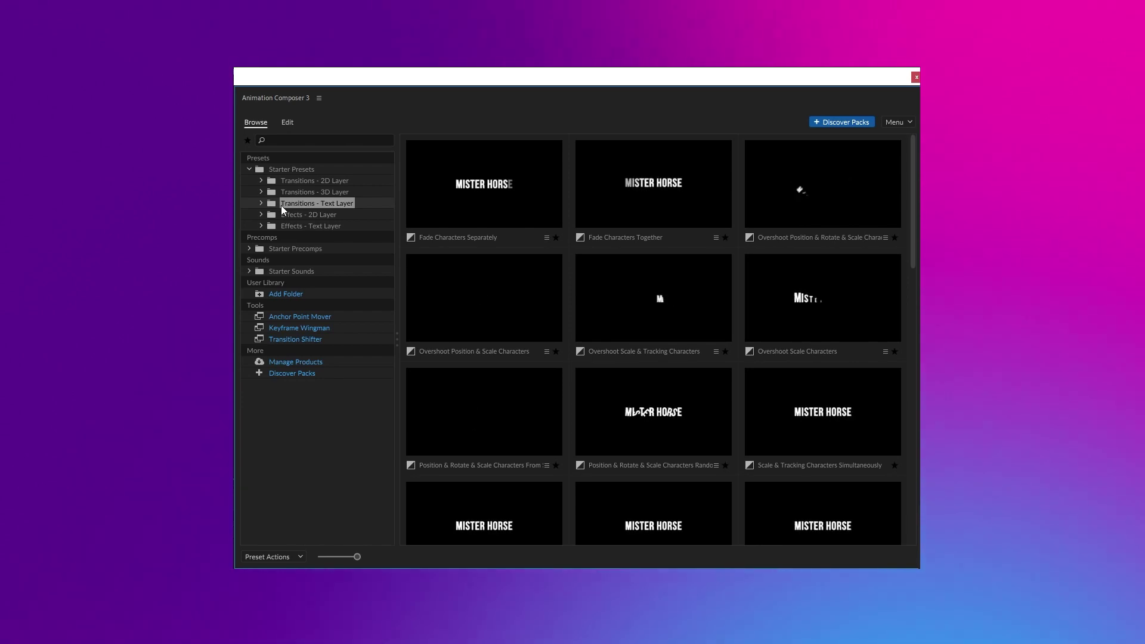
pyautogui.click(287, 214)
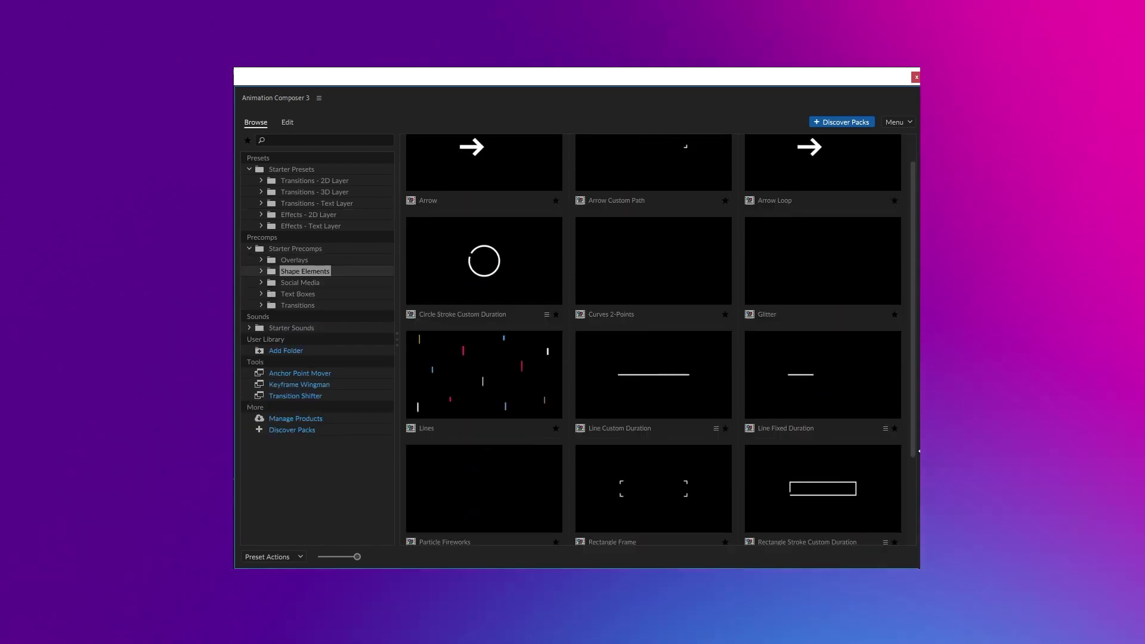
pyautogui.click(301, 305)
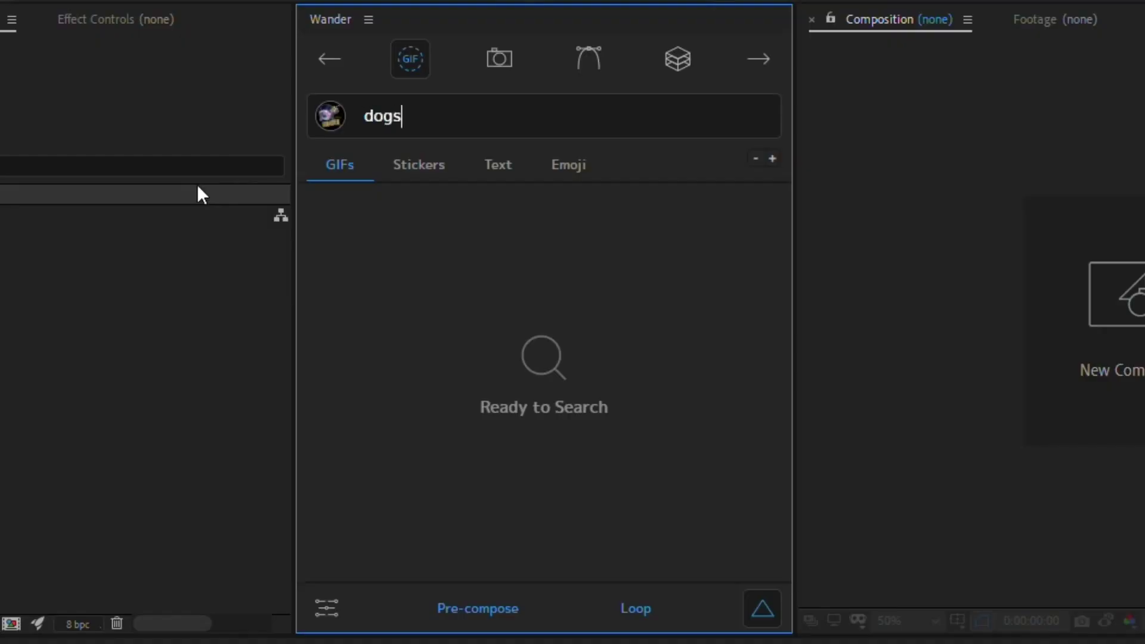
# Step: Search Wander for dogs and browse the Feather icon set
pyautogui.press('Return')
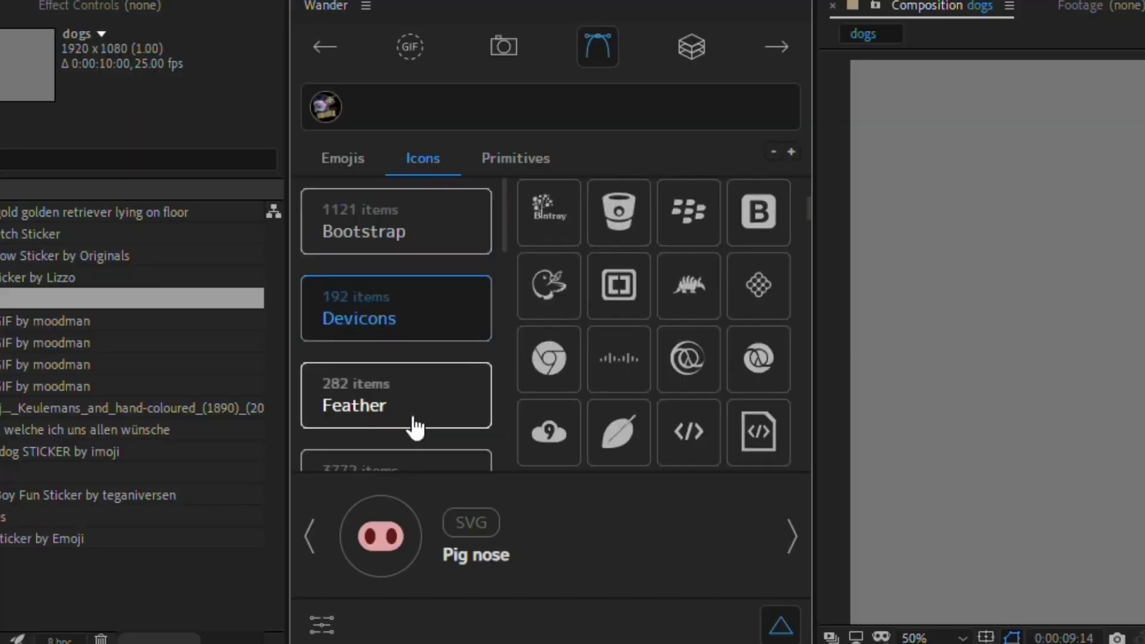
pyautogui.click(409, 417)
pyautogui.scroll(-2, 583, 384)
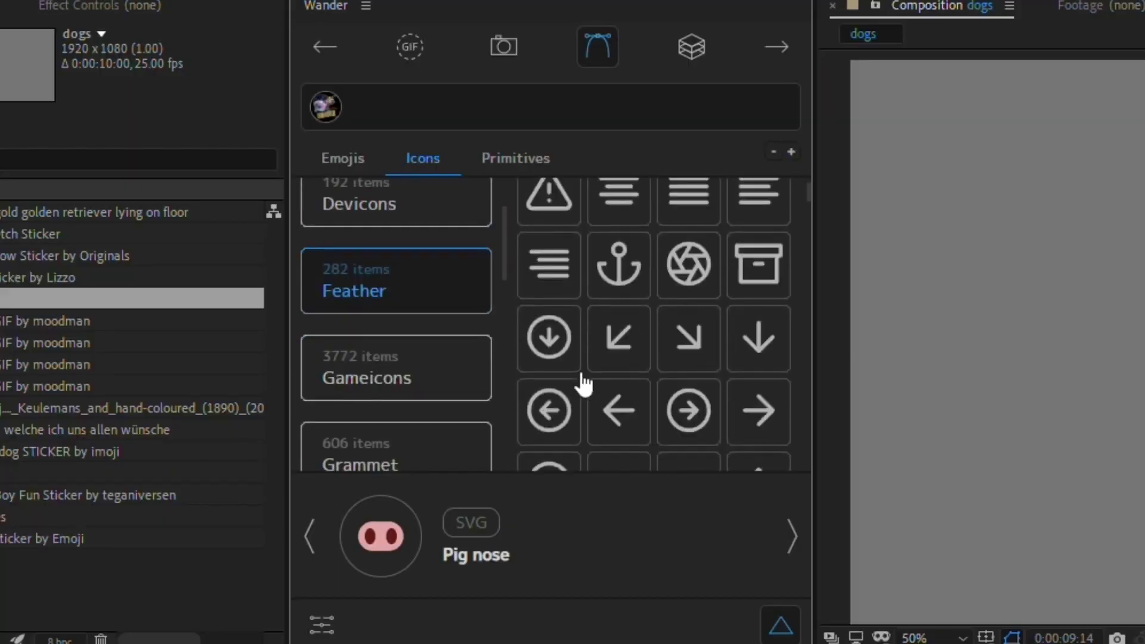
pyautogui.scroll(-5, 583, 382)
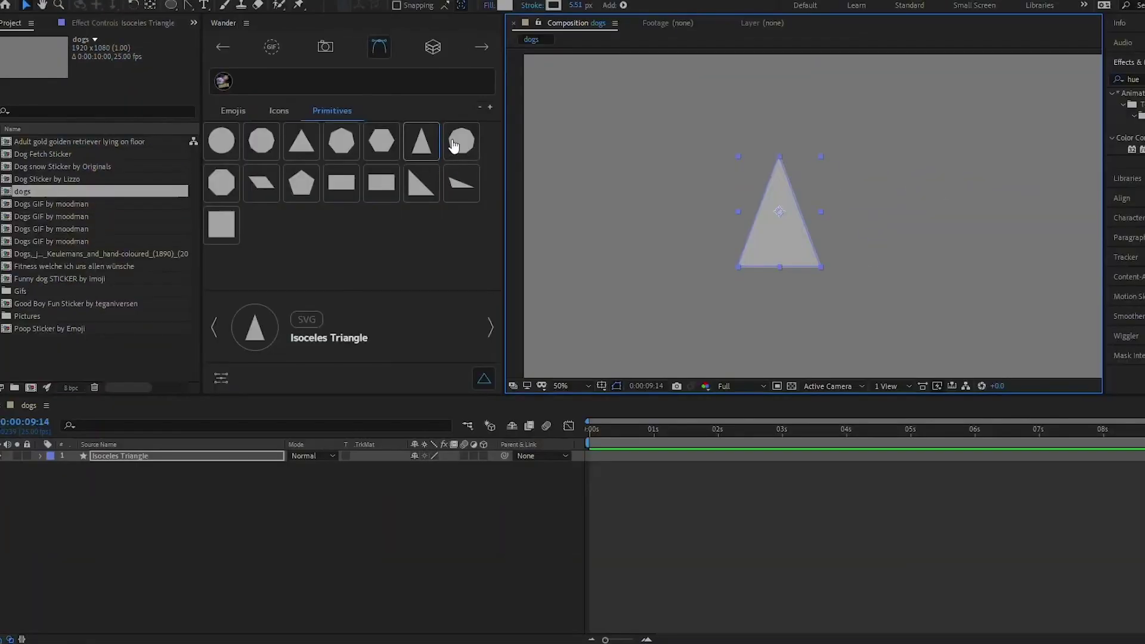
# Step: Add a nonagon, place it right of the triangle, then add a square
pyautogui.click(453, 146)
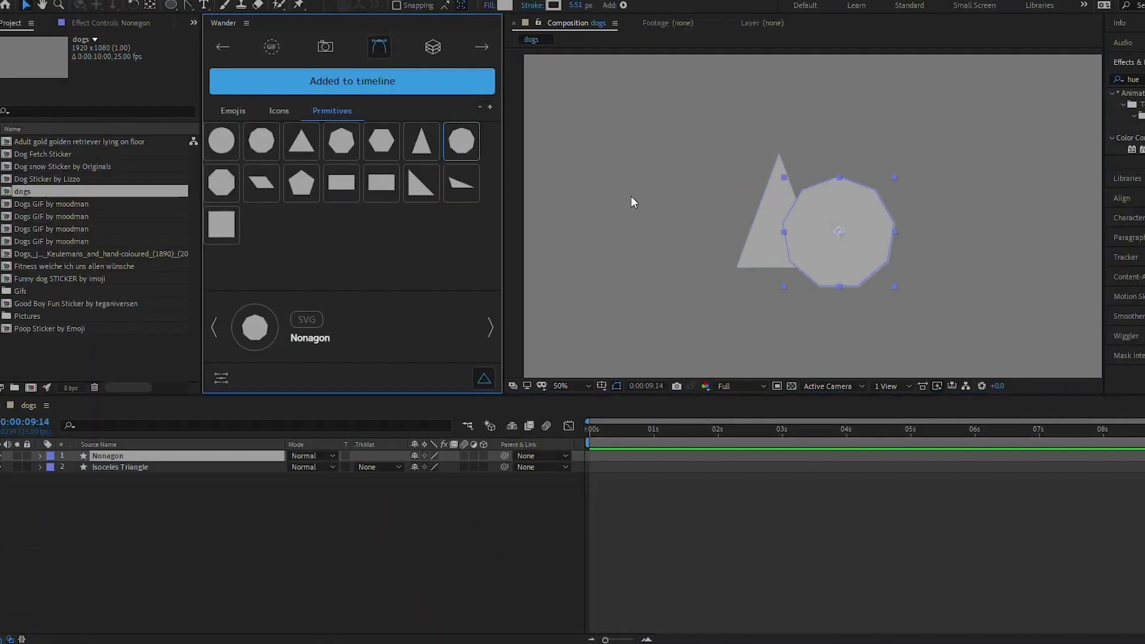
pyautogui.moveTo(850, 244); pyautogui.dragTo(959, 210)
pyautogui.click(944, 290)
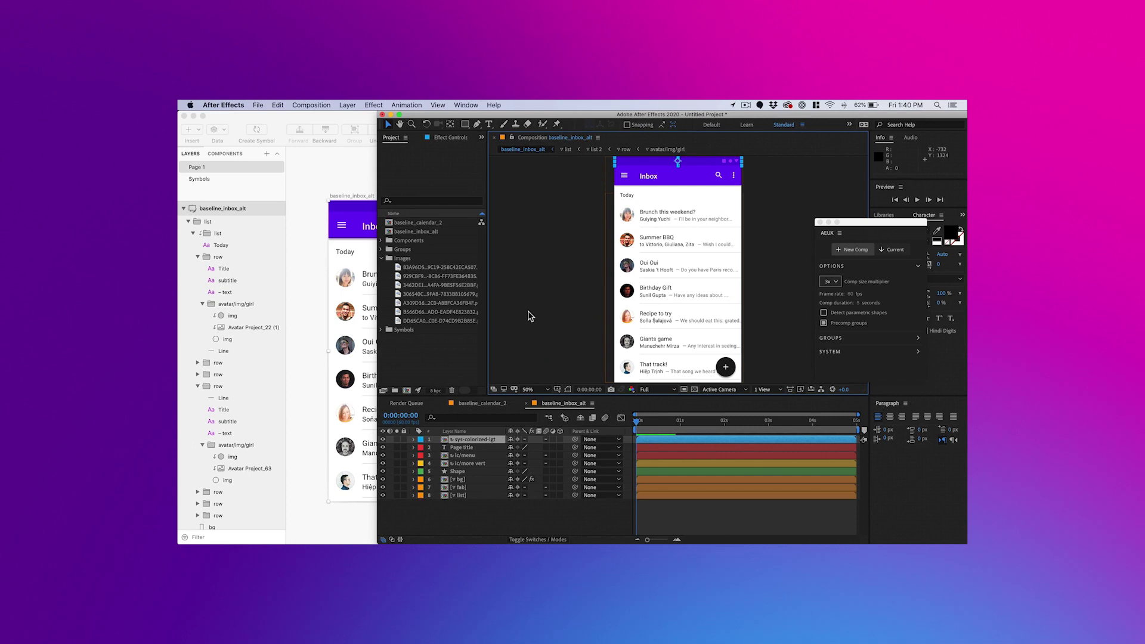
# Step: Send the Fri 22 and Sat 23 groups to After Effects as precomps, then select Sketch's baseline_inbox_alt artboard
pyautogui.press('super+Tab')
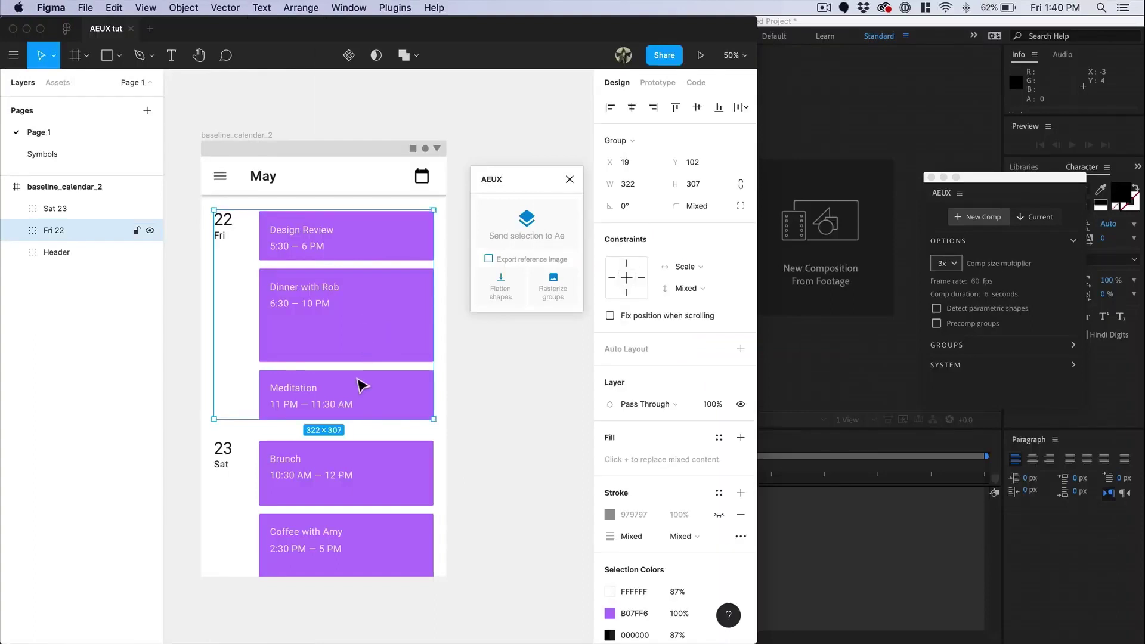
pyautogui.keyDown('shift'); pyautogui.click(358, 476); pyautogui.keyUp('shift')
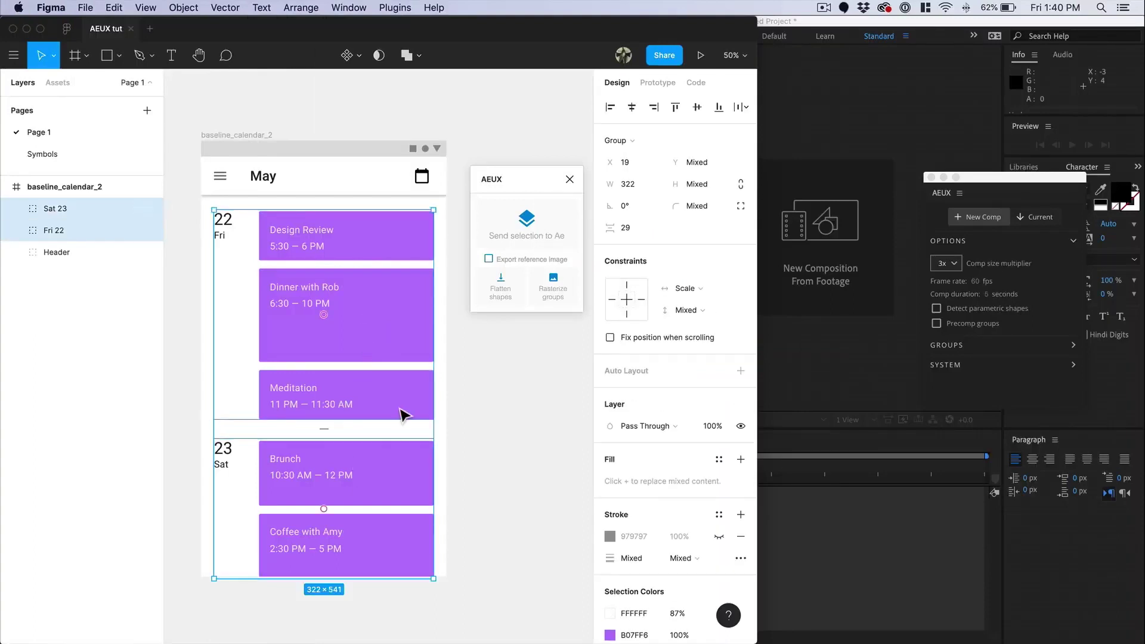
pyautogui.click(569, 227)
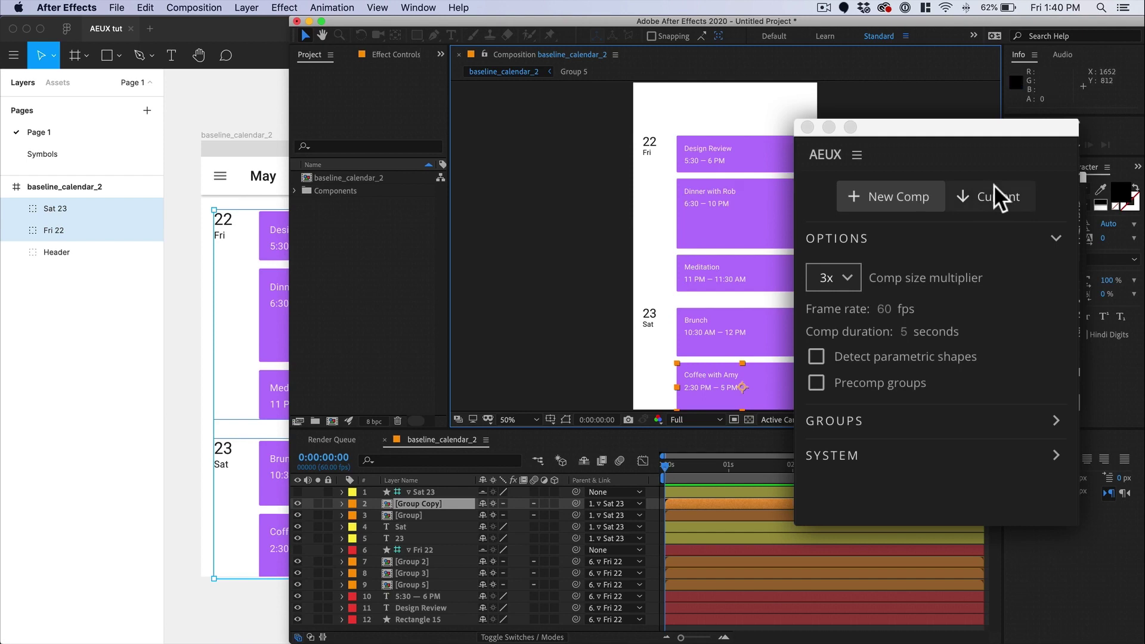
pyautogui.click(816, 383)
pyautogui.press('super+Tab')
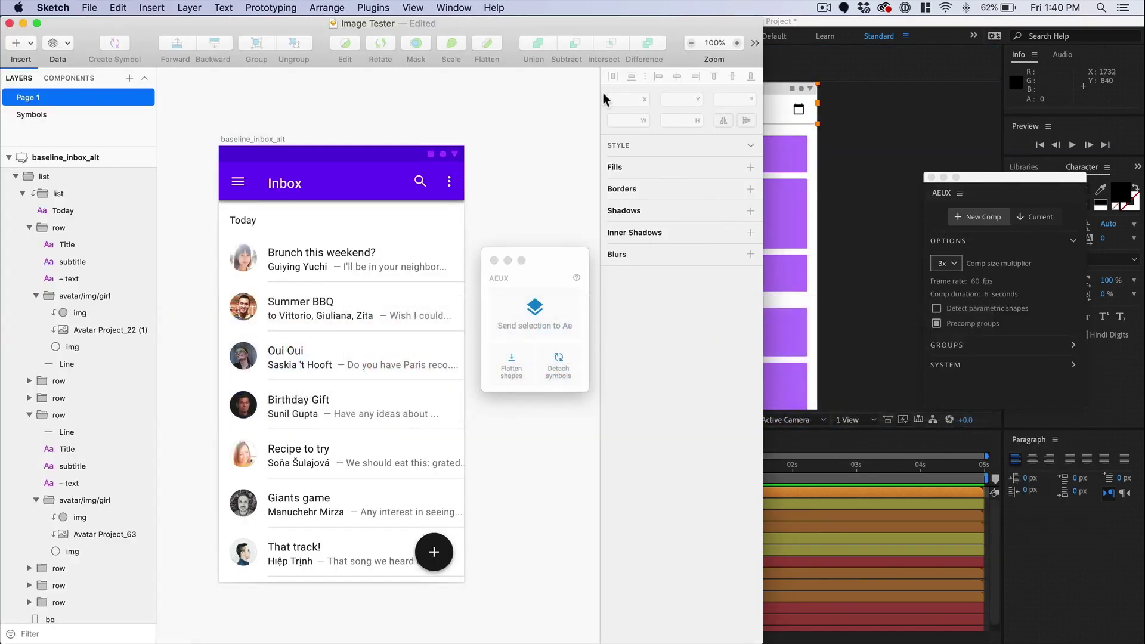
pyautogui.click(249, 139)
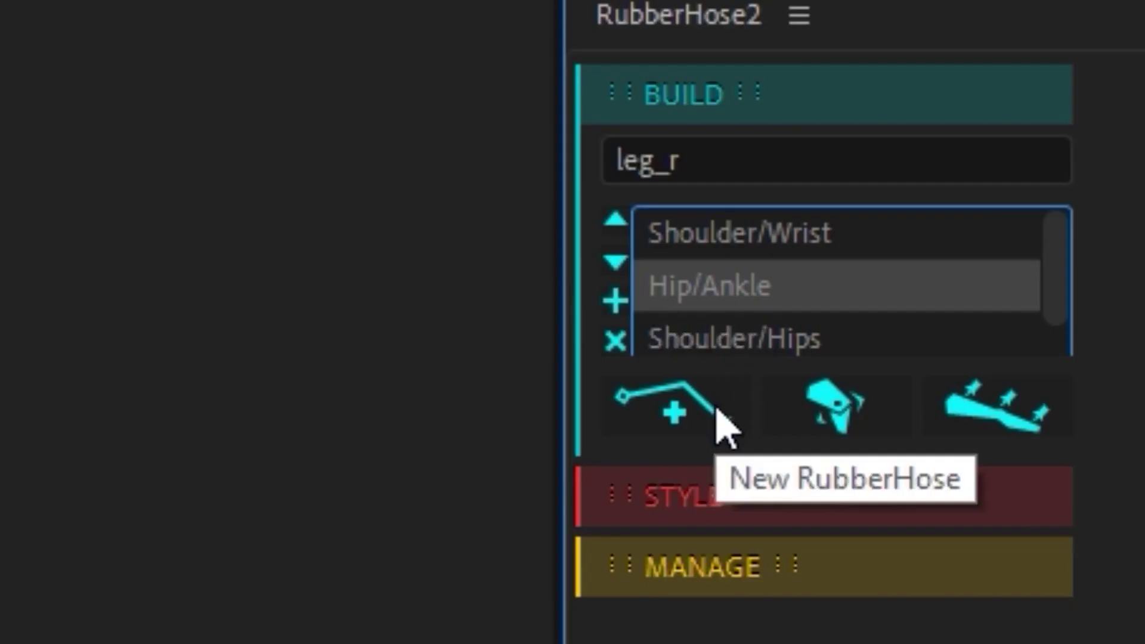
# Step: Create the leg_r RubberHose limb rigged from hip to ankle
pyautogui.click(723, 420)
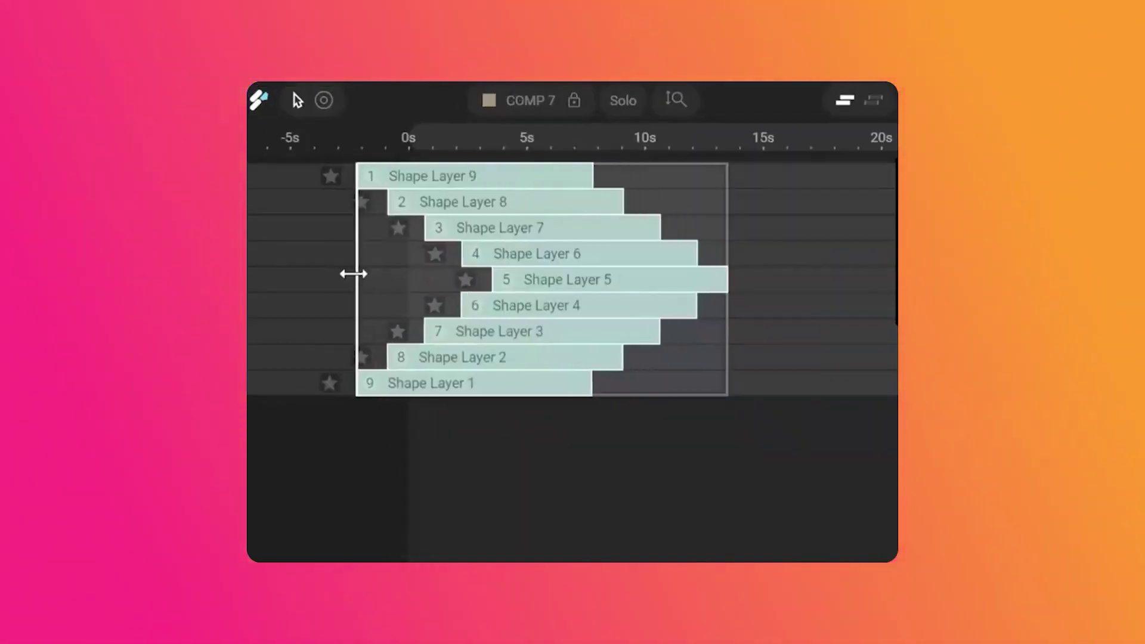
# Step: Stagger the shape layers' timing into a staircase, then add the Sat 23 group to the selection
pyautogui.moveTo(350, 270); pyautogui.dragTo(384, 270)
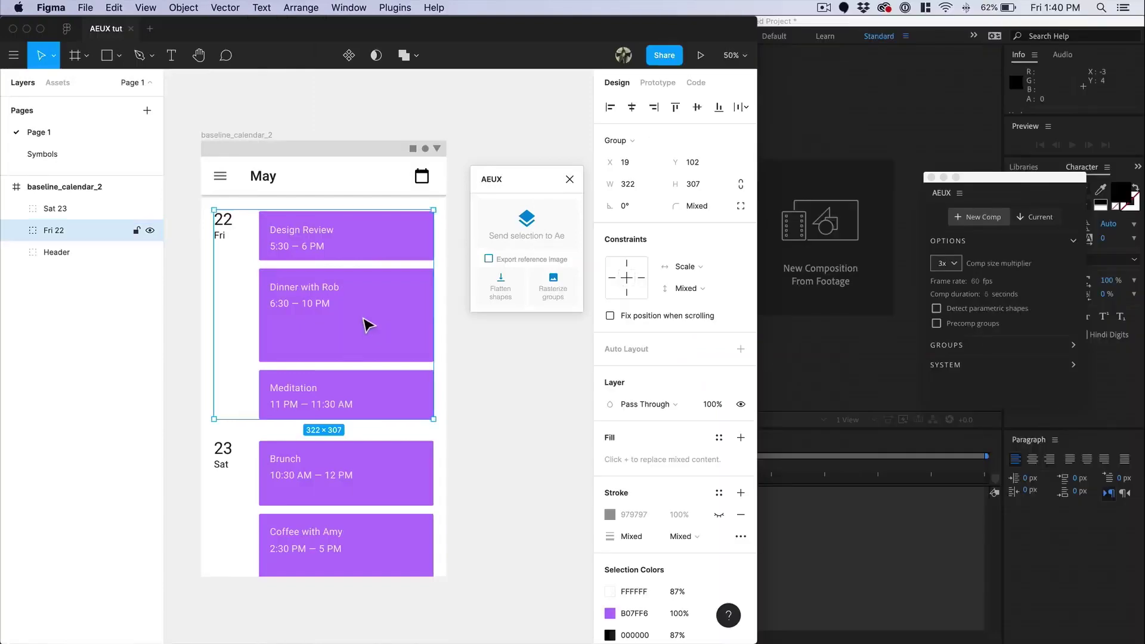
pyautogui.keyDown('shift'); pyautogui.click(359, 475); pyautogui.keyUp('shift')
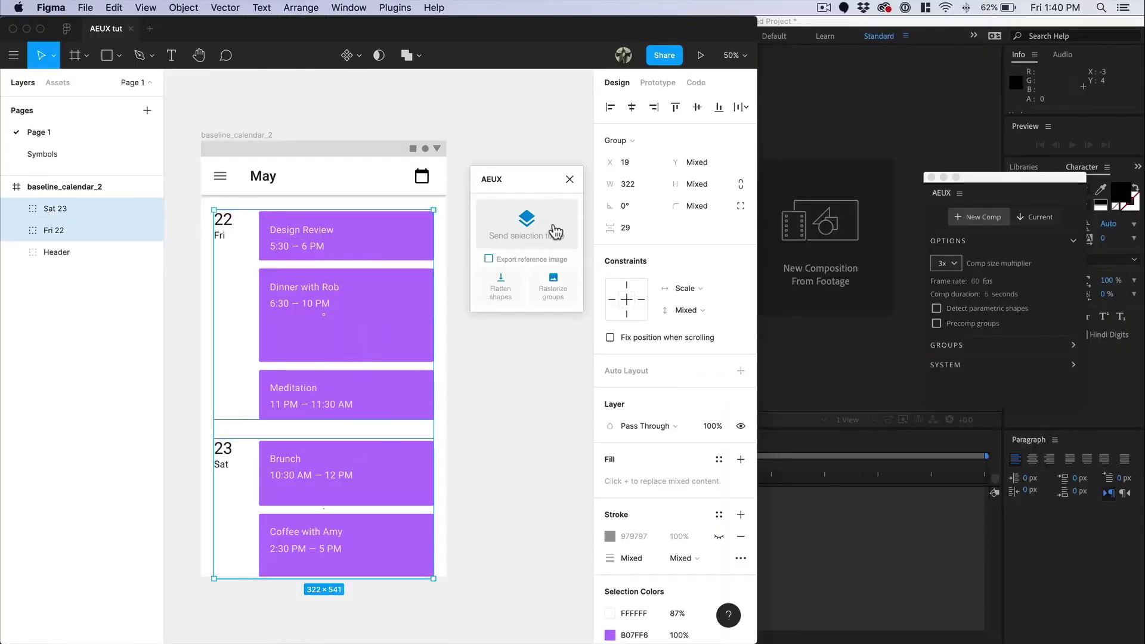